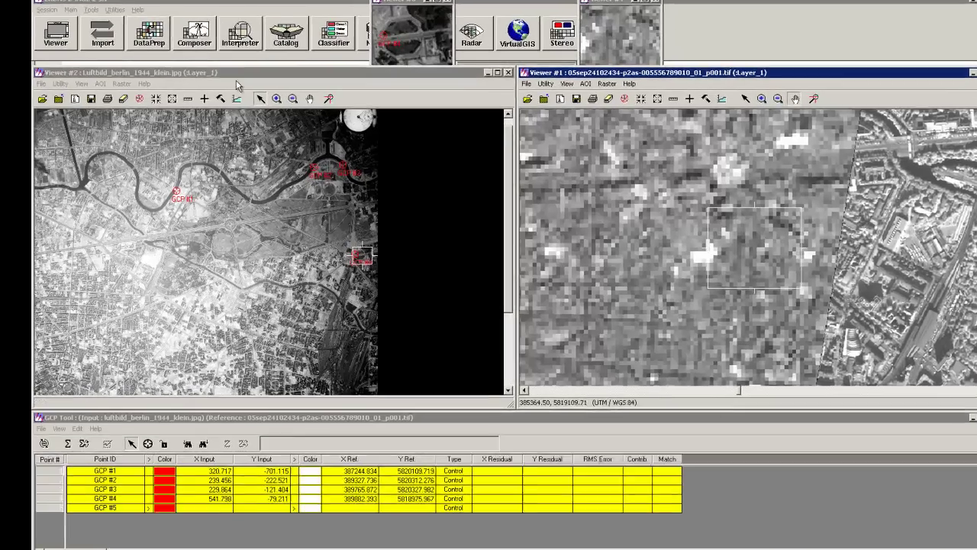
# Step: Zoom the 1944 photo out, then box-zoom into its control point area
pyautogui.click(292, 98)
pyautogui.click(238, 111)
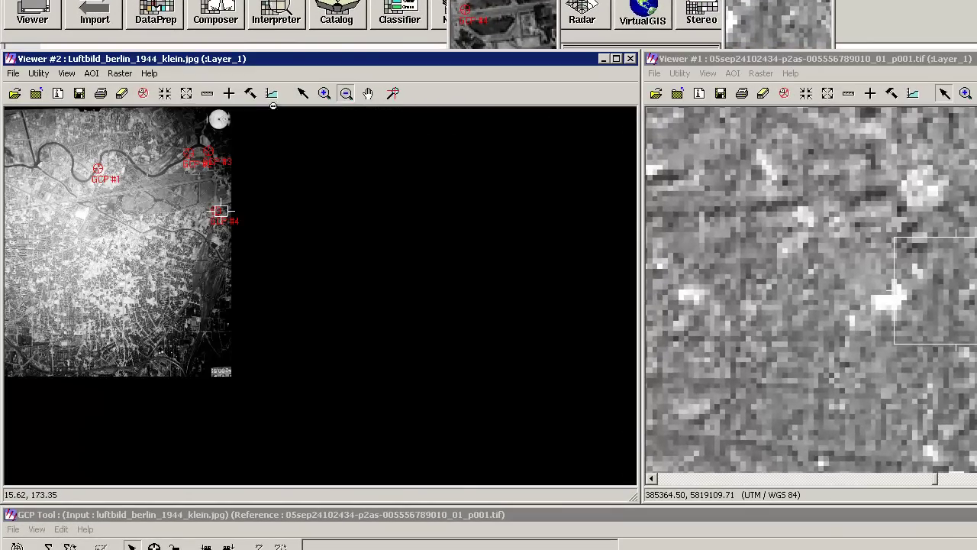
pyautogui.click(324, 93)
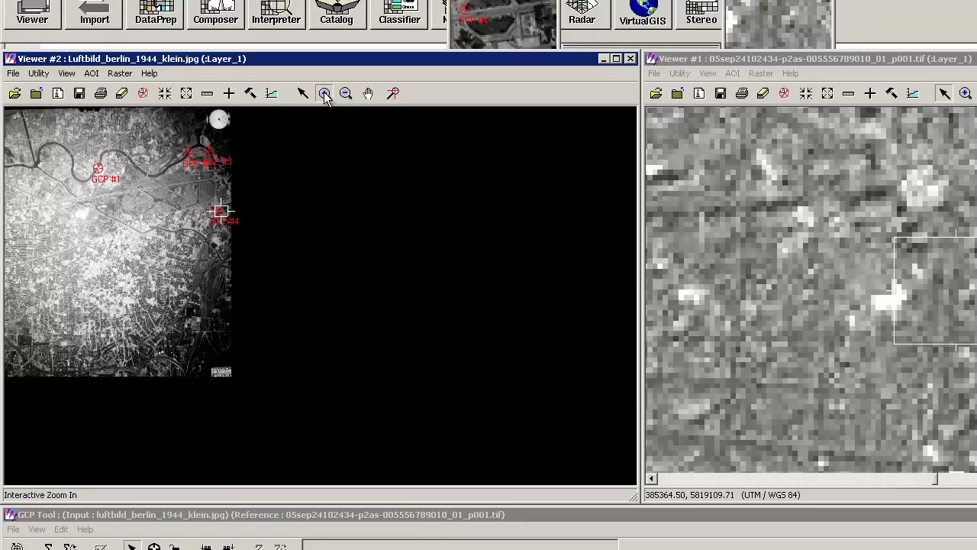
pyautogui.moveTo(24, 144); pyautogui.dragTo(225, 372)
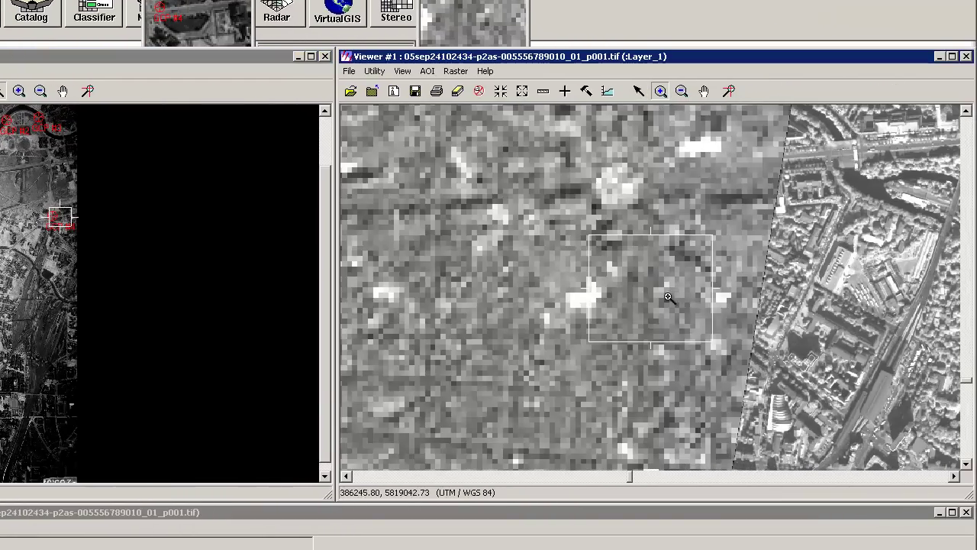
# Step: Zoom the QuickBird image out until the whole rotated scene is visible
pyautogui.click(682, 92)
pyautogui.click(707, 300)
pyautogui.click(708, 300)
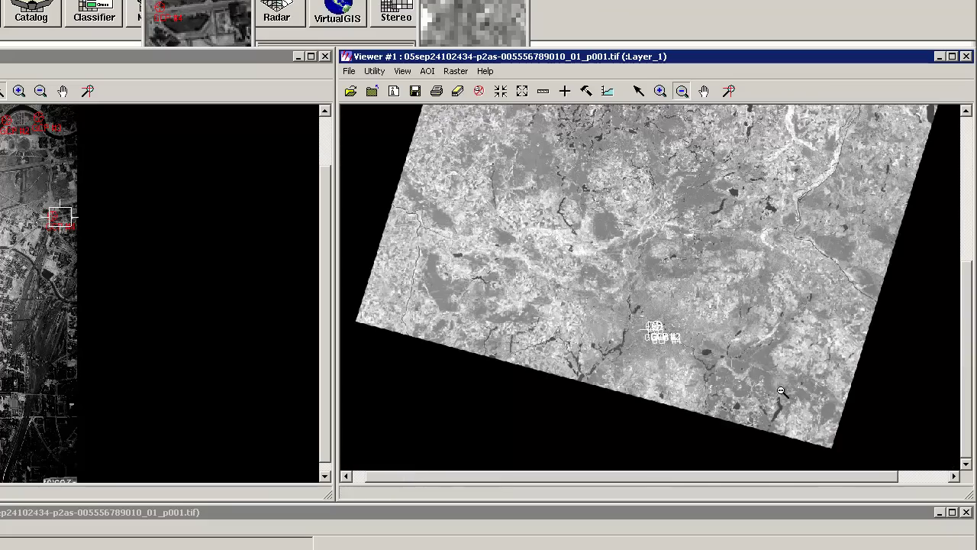
pyautogui.click(666, 92)
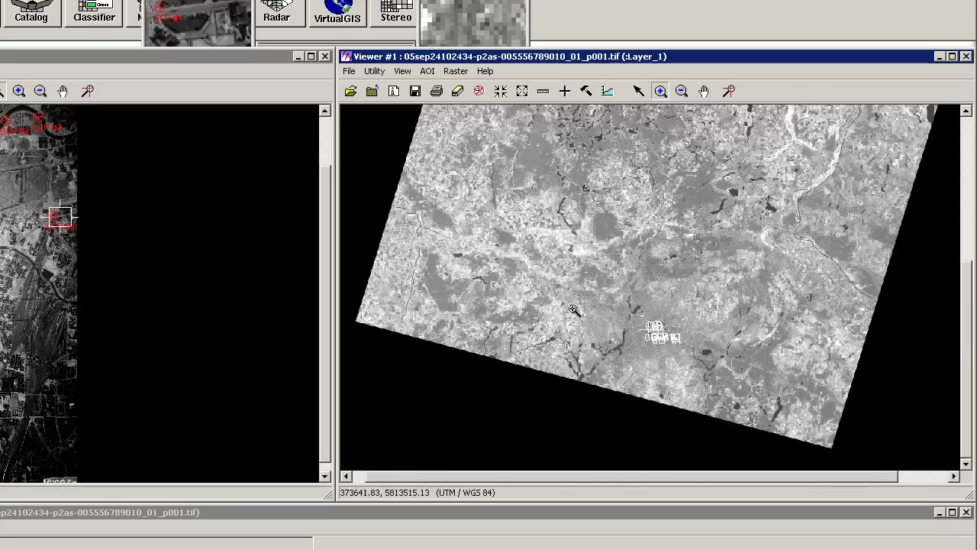
# Step: Box-zoom the QuickBird view onto central Berlin and shift the 1944 photo view up
pyautogui.click(705, 368)
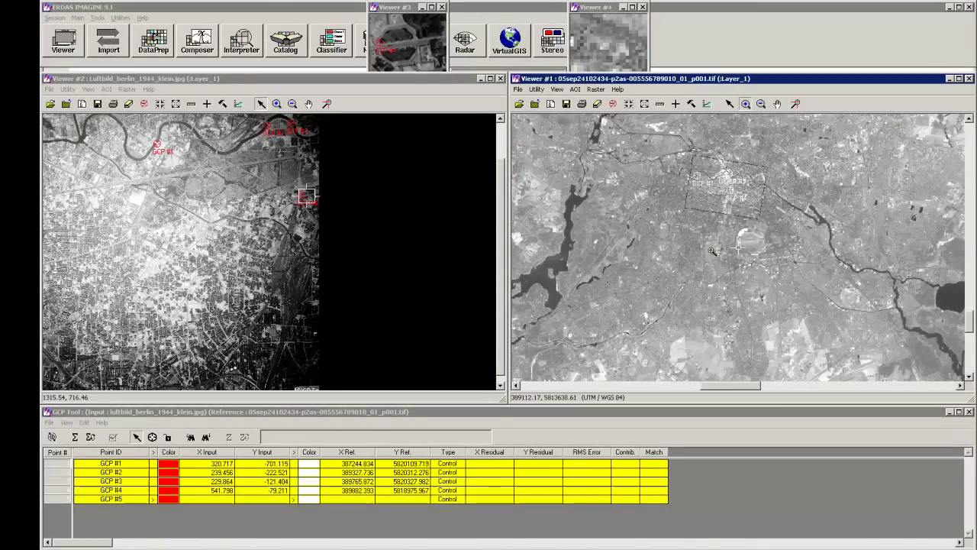
pyautogui.moveTo(669, 191); pyautogui.dragTo(783, 285)
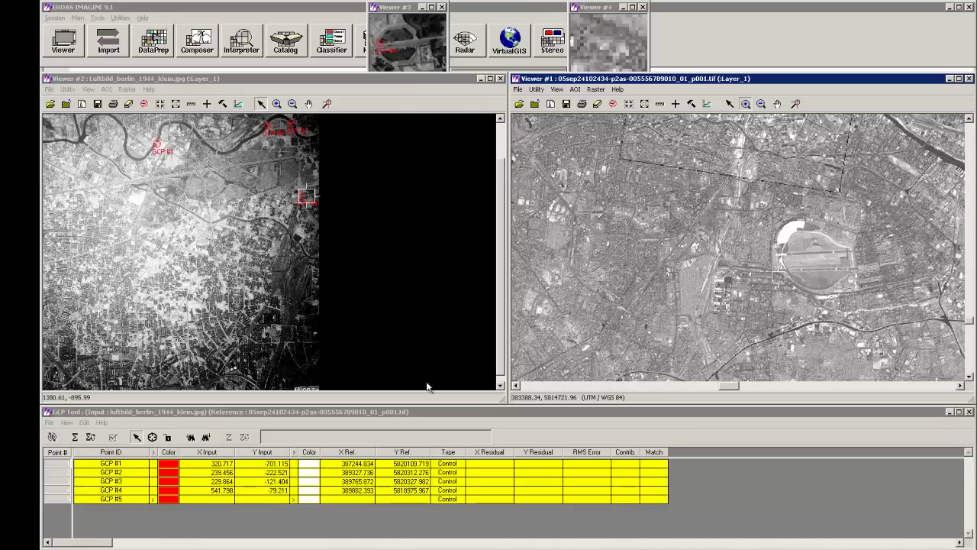
pyautogui.click(504, 359)
pyautogui.click(500, 385)
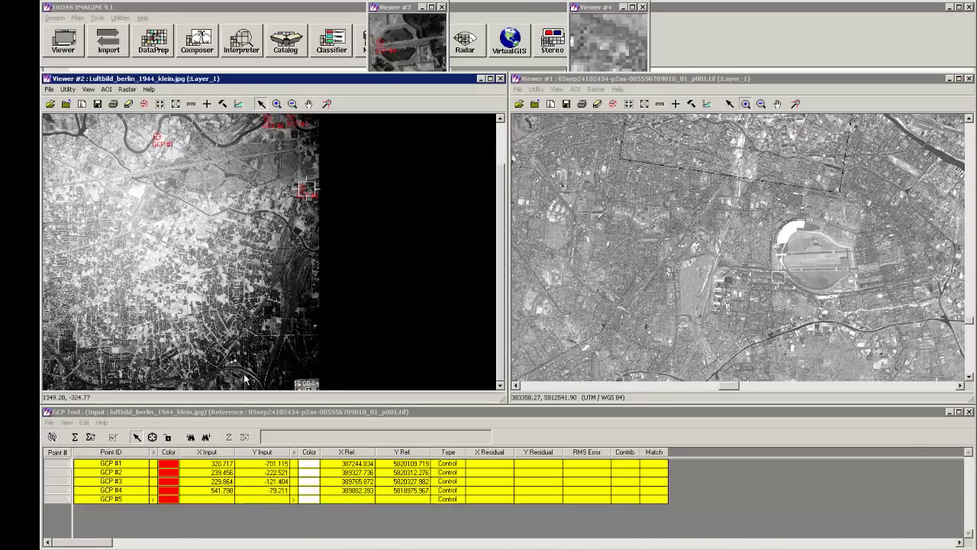
# Step: Zoom both images in on the matching gasometers and railway area
pyautogui.click(276, 103)
pyautogui.moveTo(234, 372); pyautogui.dragTo(256, 387)
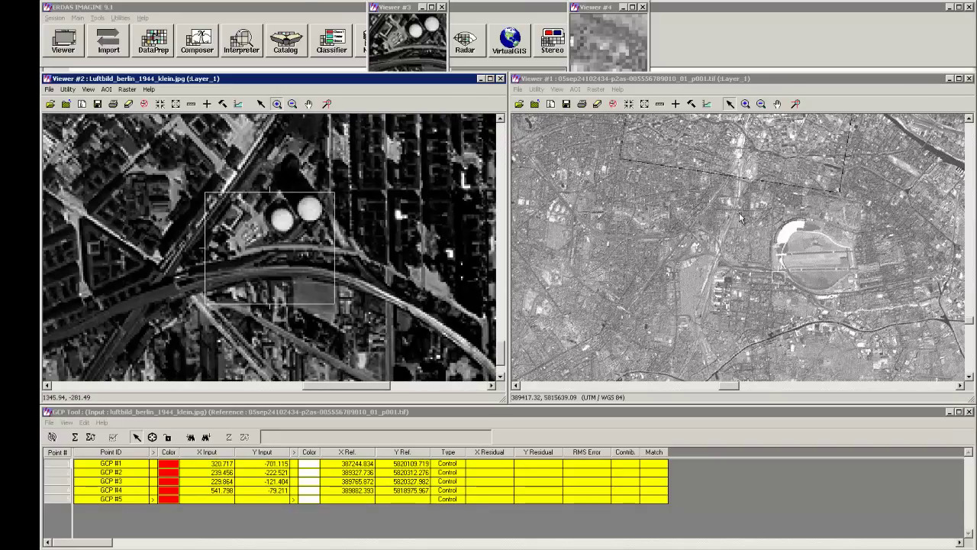
pyautogui.click(745, 103)
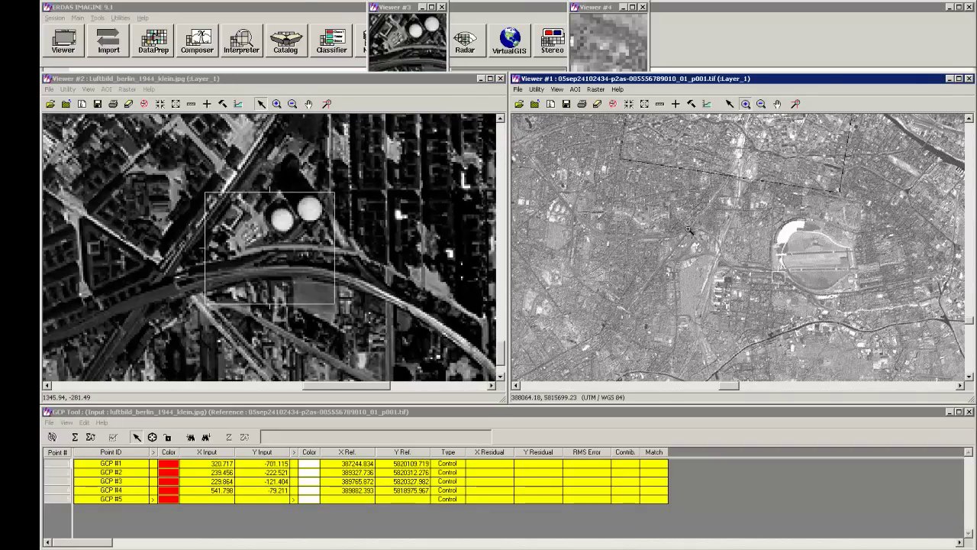
pyautogui.moveTo(756, 261); pyautogui.dragTo(800, 293)
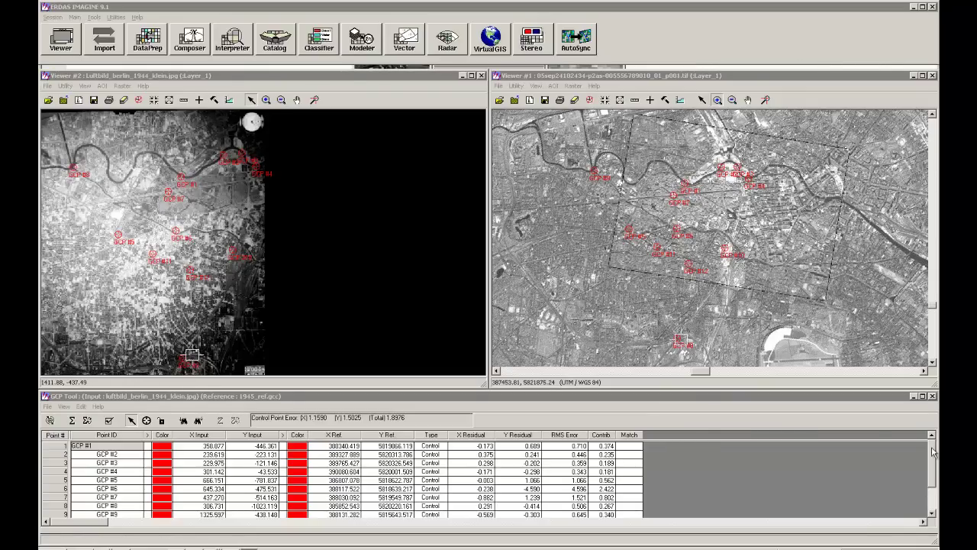
# Step: Scroll the GCP table down to GCP #12 and nudge both viewer windows slightly upward
pyautogui.moveTo(933, 452); pyautogui.dragTo(928, 476)
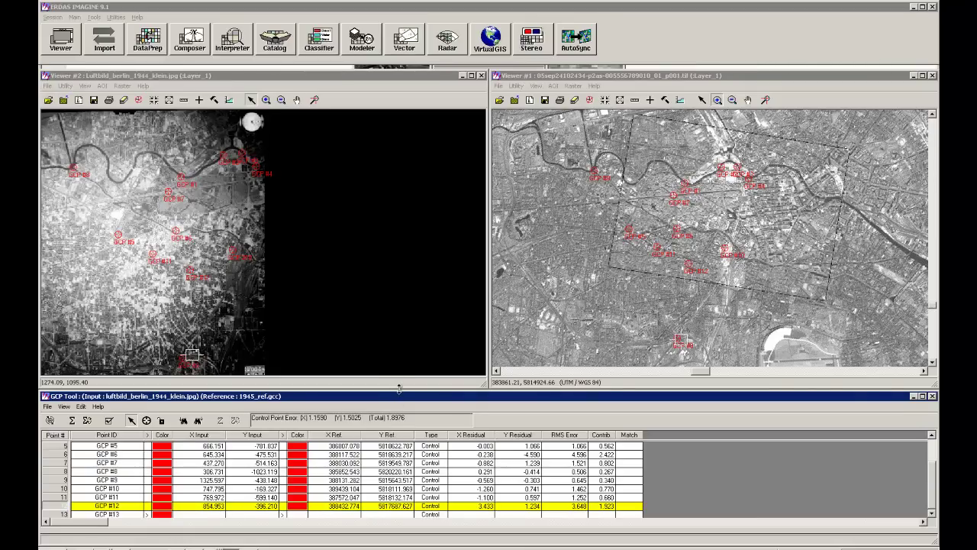
pyautogui.moveTo(398, 389); pyautogui.dragTo(398, 387)
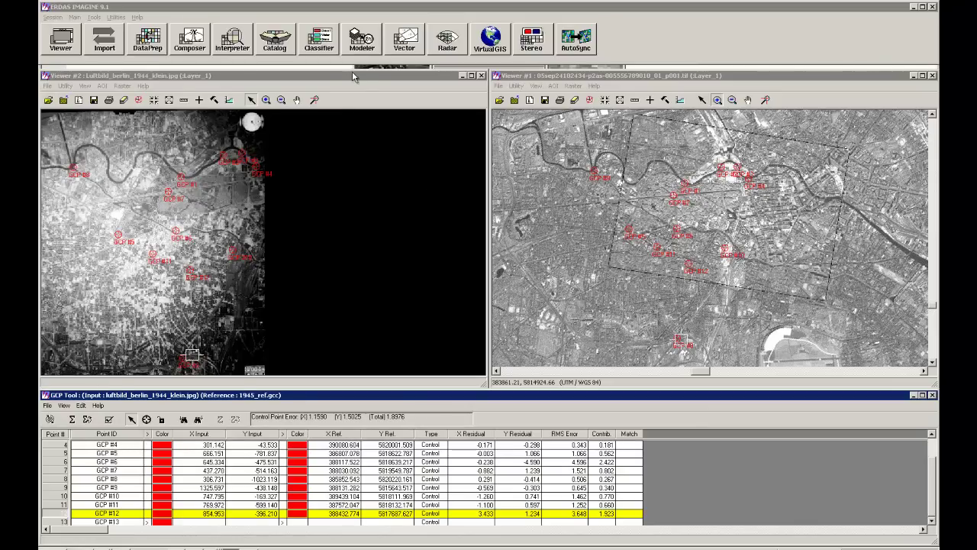
pyautogui.moveTo(355, 78); pyautogui.dragTo(357, 74)
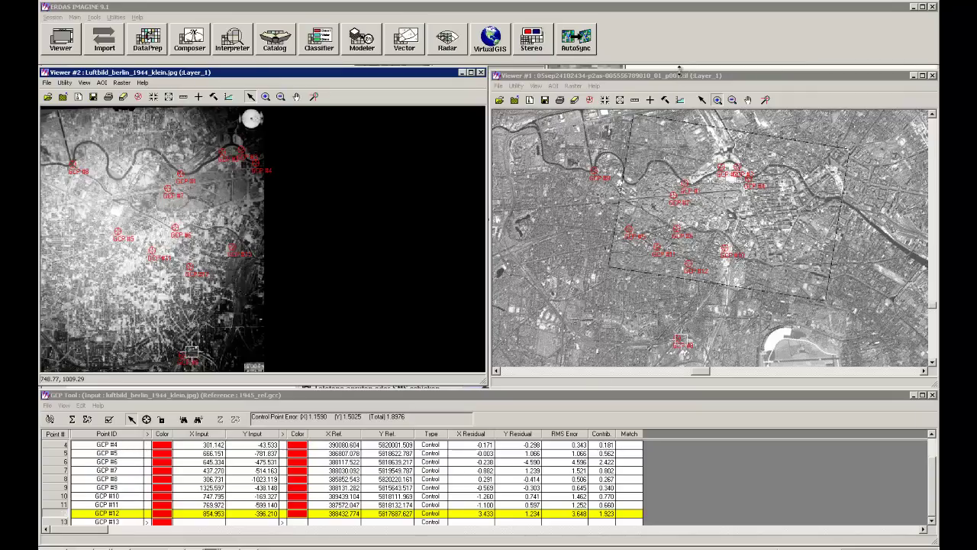
pyautogui.moveTo(679, 73); pyautogui.dragTo(679, 61)
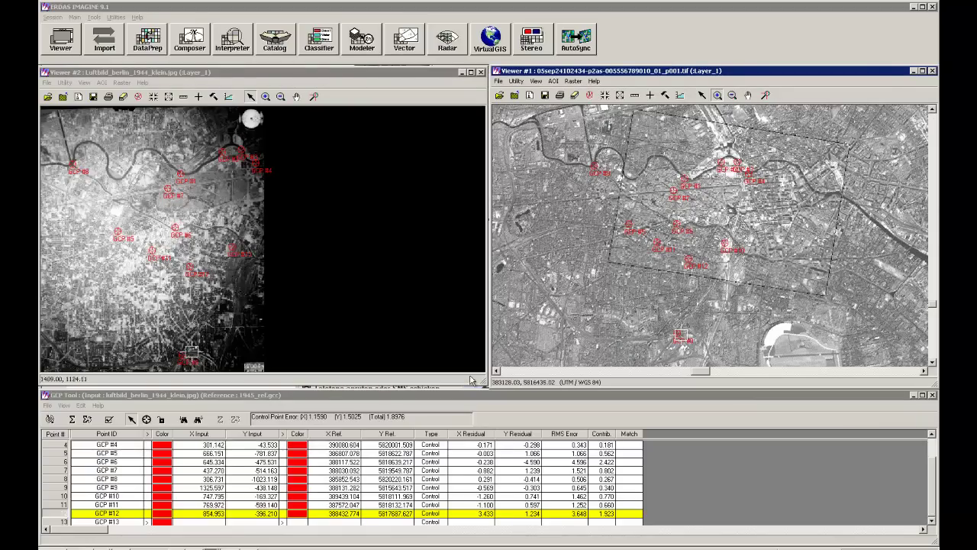
# Step: Zoom both images in around central GCPs #7 and #8, then pan the QuickBird view south
pyautogui.moveTo(471, 388); pyautogui.dragTo(471, 385)
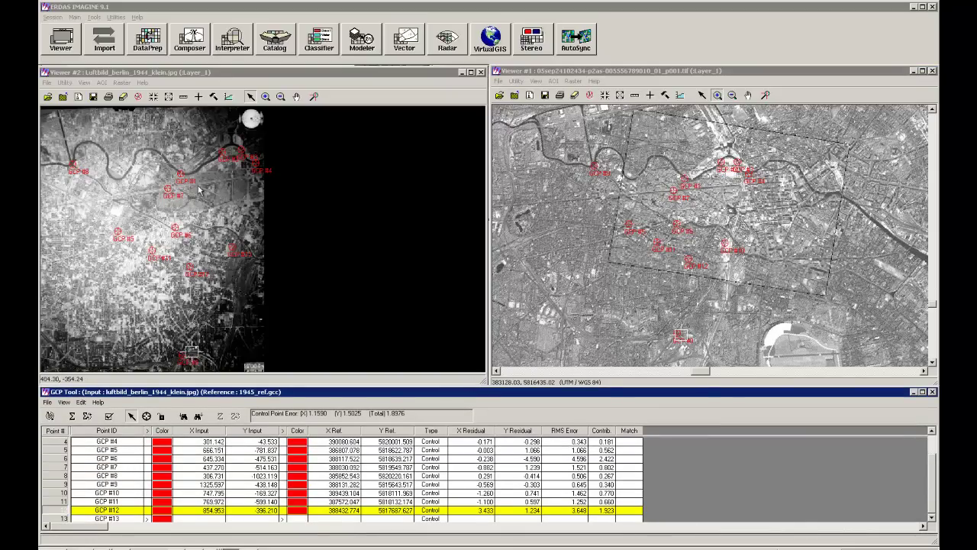
pyautogui.click(263, 98)
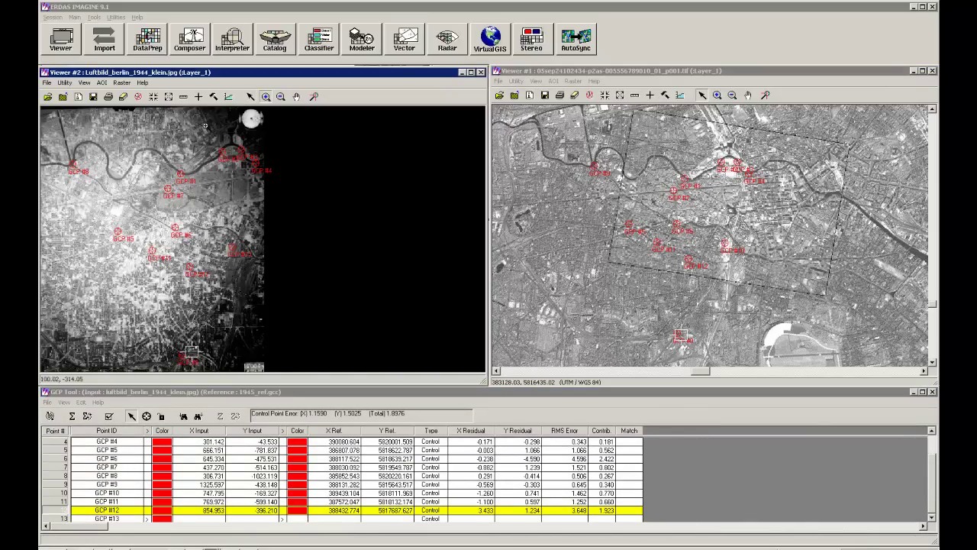
pyautogui.click(177, 189)
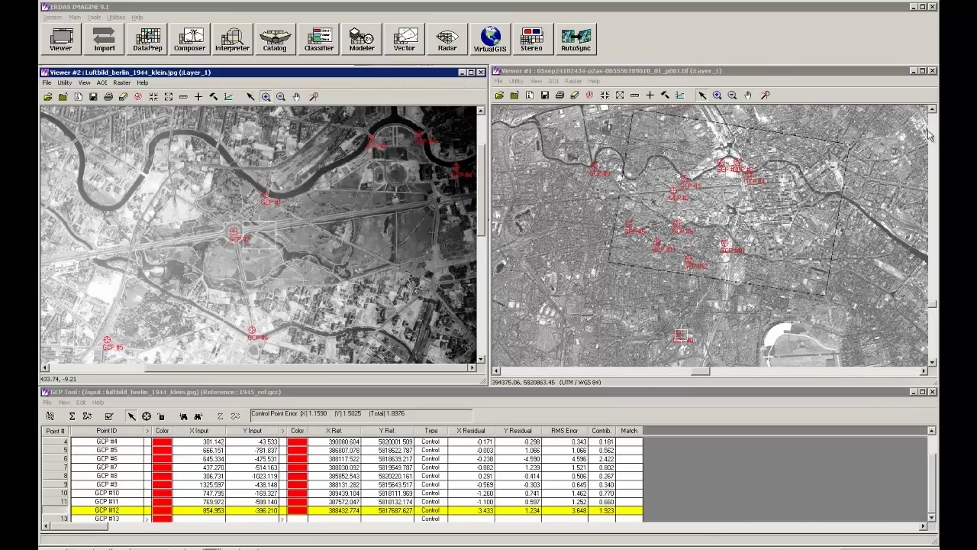
pyautogui.click(718, 95)
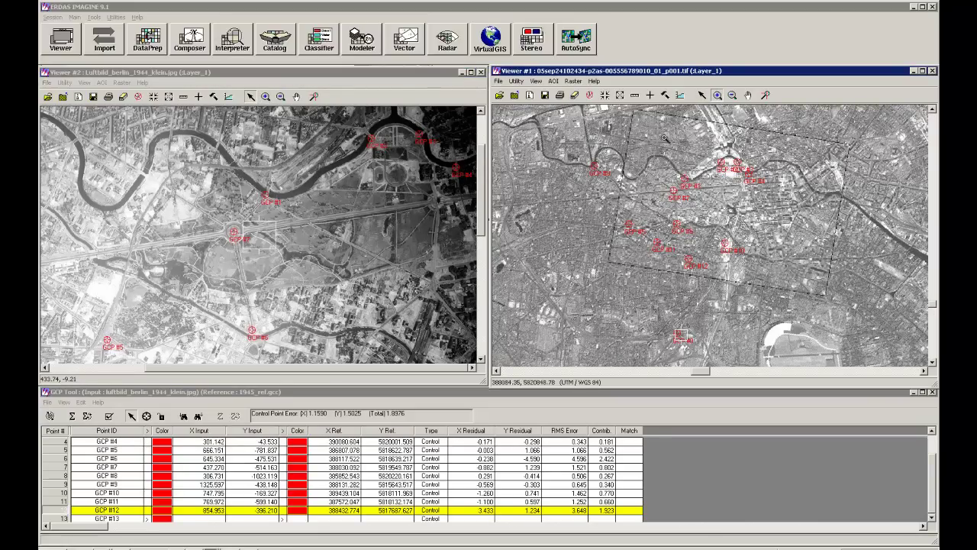
pyautogui.click(779, 224)
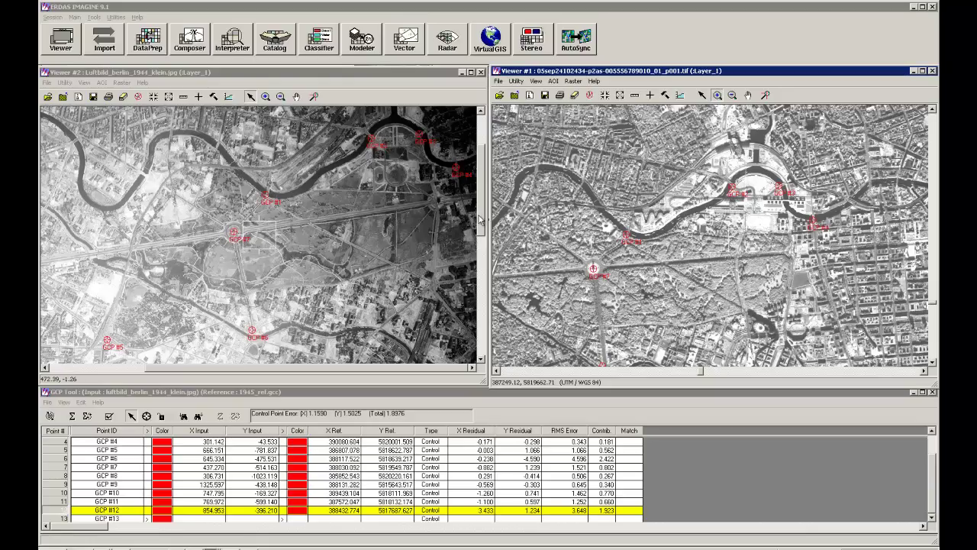
pyautogui.moveTo(481, 220); pyautogui.dragTo(479, 307)
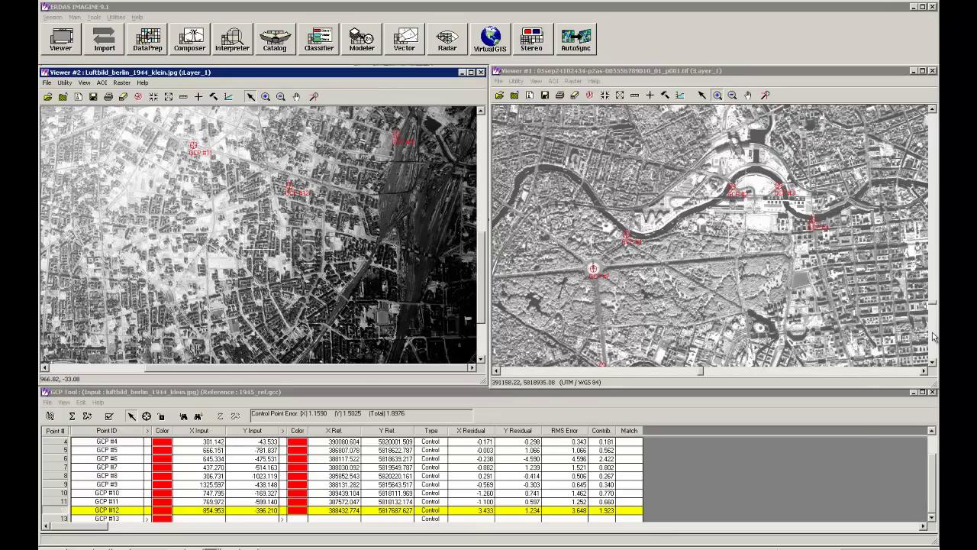
pyautogui.click(933, 336)
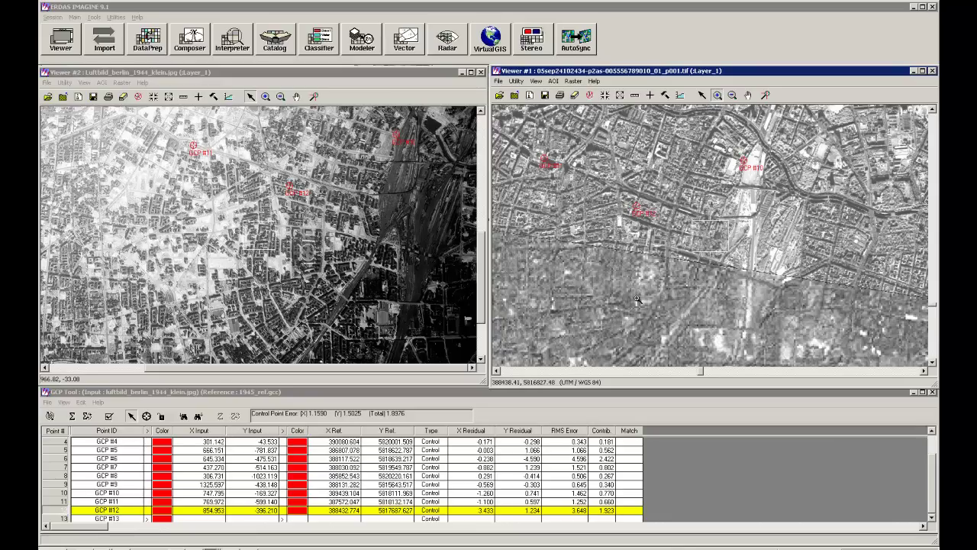
# Step: Open Layer Info for the QuickBird view and reorder its layers with p193r023 on top
pyautogui.click(536, 81)
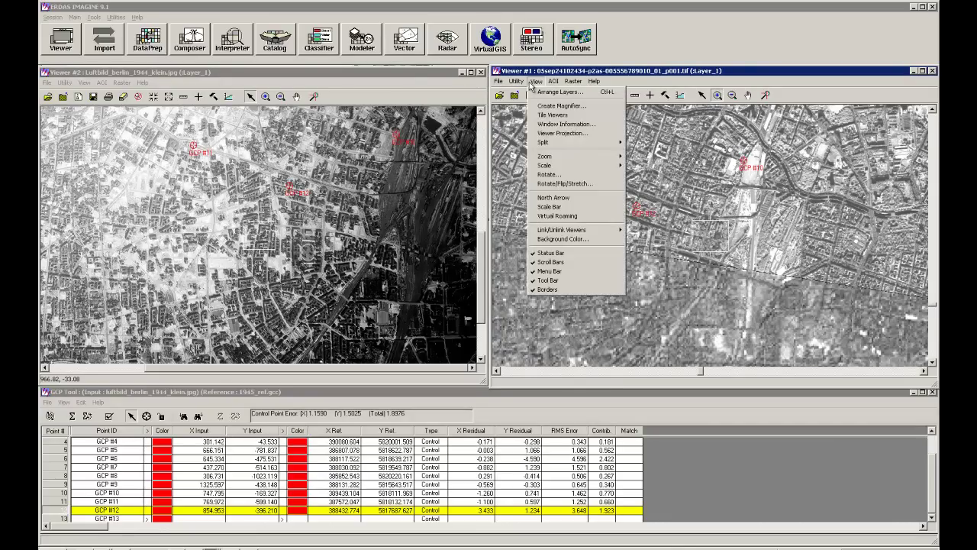
pyautogui.moveTo(519, 82)
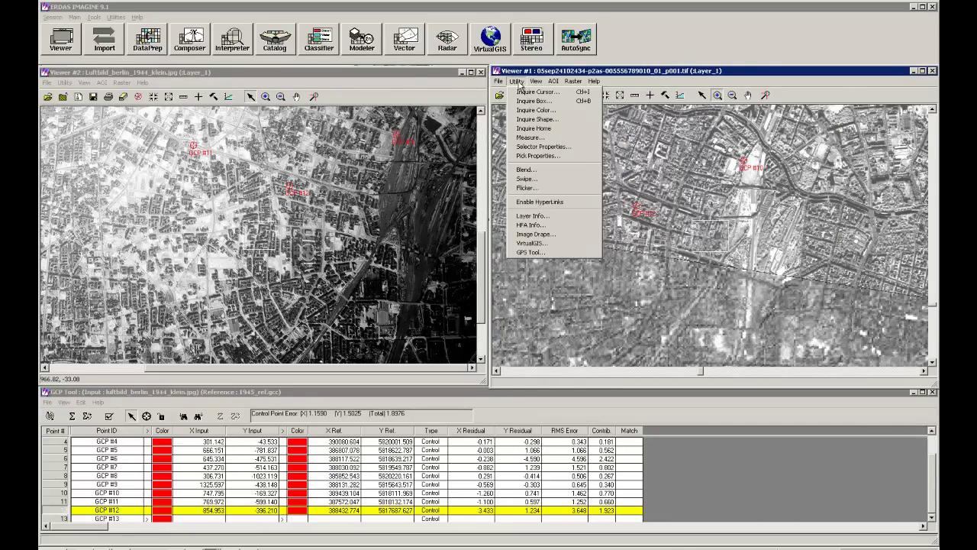
pyautogui.click(543, 216)
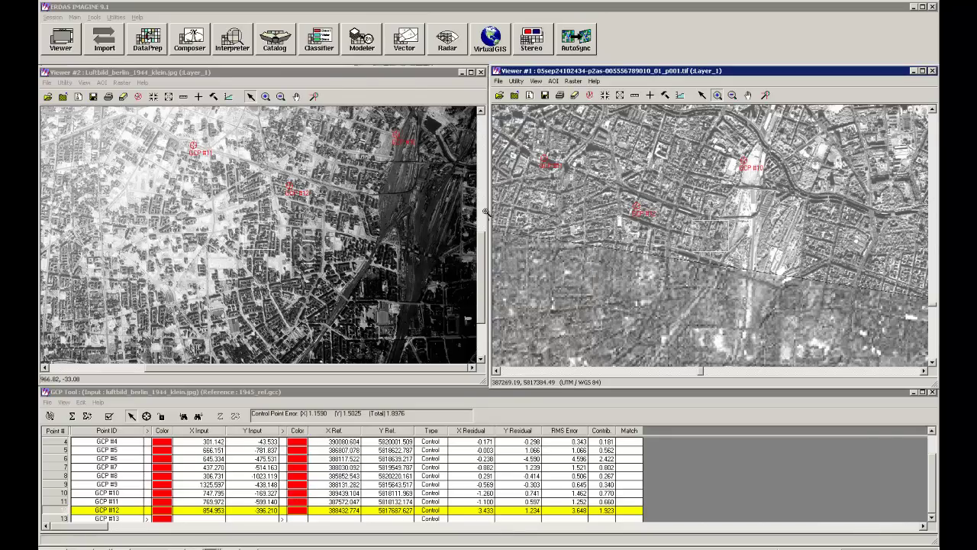
pyautogui.click(536, 81)
pyautogui.click(547, 93)
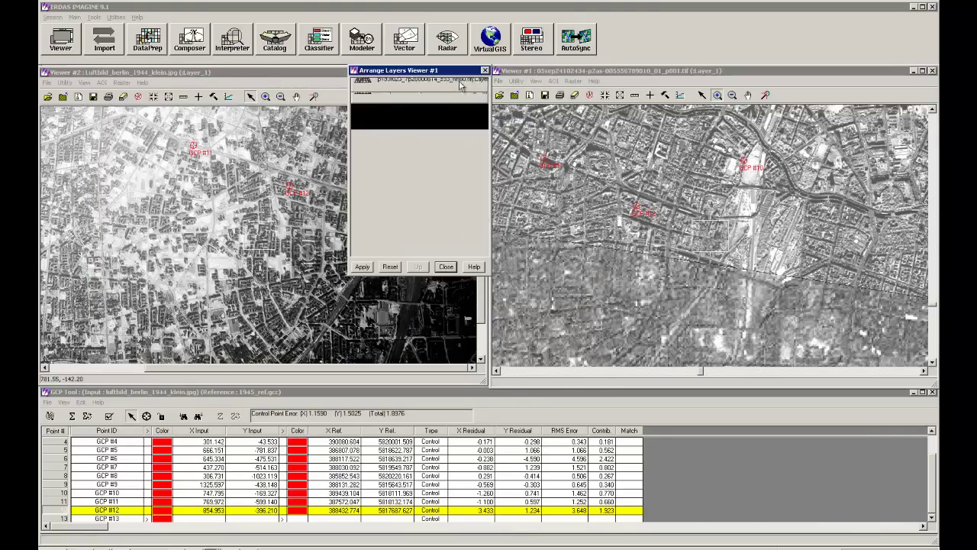
pyautogui.click(363, 269)
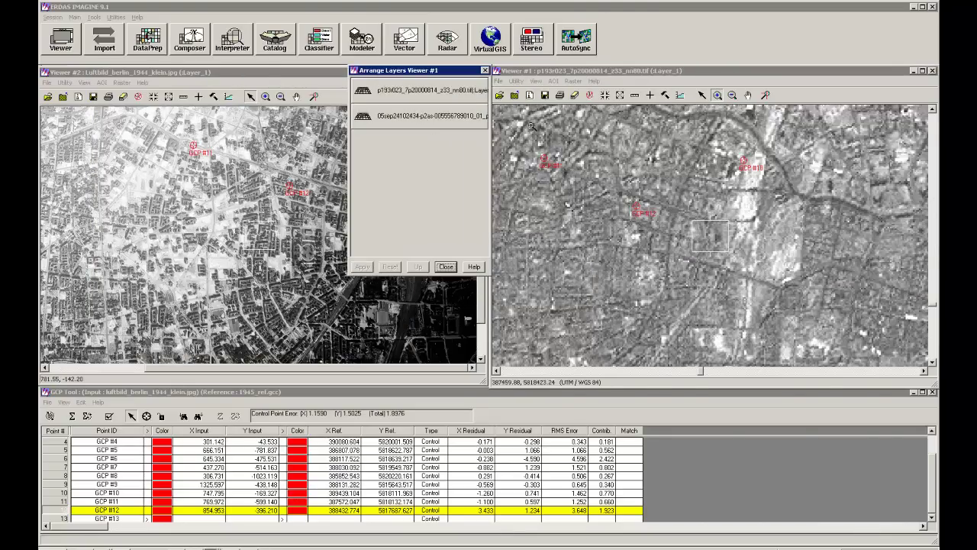
# Step: Review the reference layer info (UTM Zone 33, WGS 84, 14.25 m pixels), then close both windows
pyautogui.click(536, 81)
pyautogui.moveTo(516, 80)
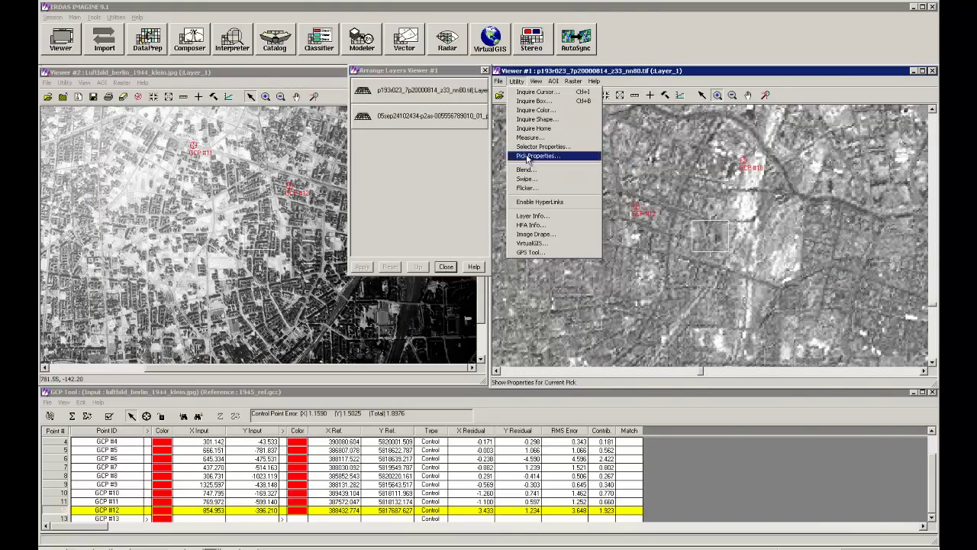
pyautogui.click(544, 217)
pyautogui.click(463, 72)
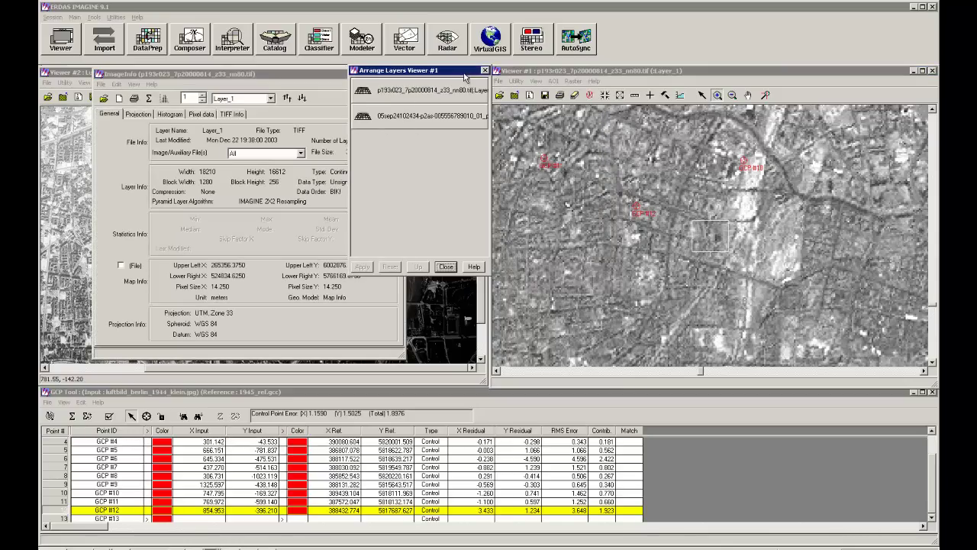
pyautogui.click(485, 71)
pyautogui.click(400, 78)
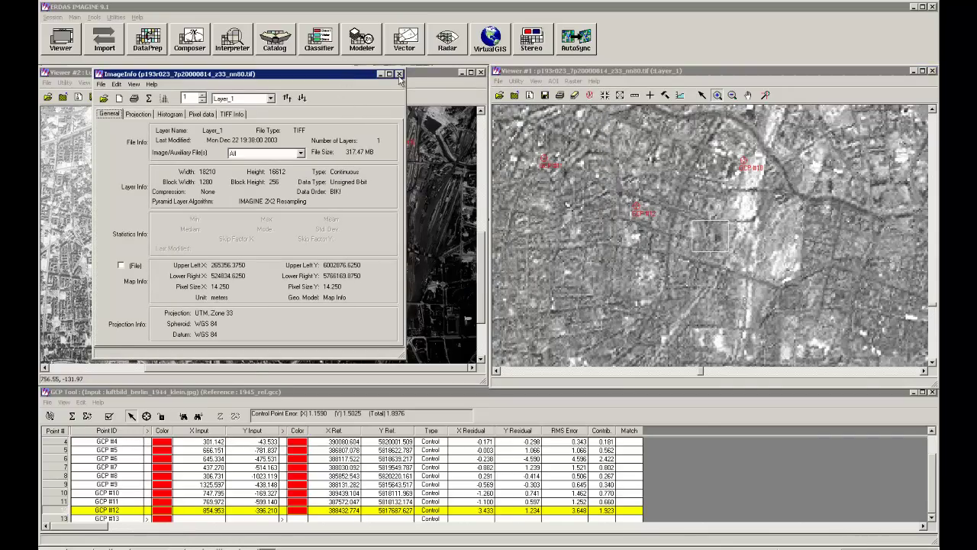
pyautogui.moveTo(420, 78); pyautogui.dragTo(481, 77)
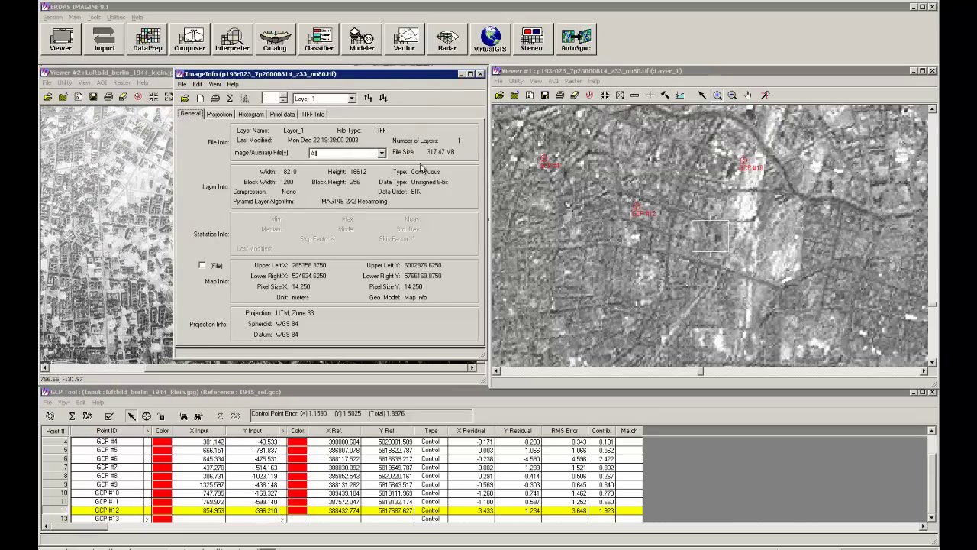
pyautogui.click(481, 73)
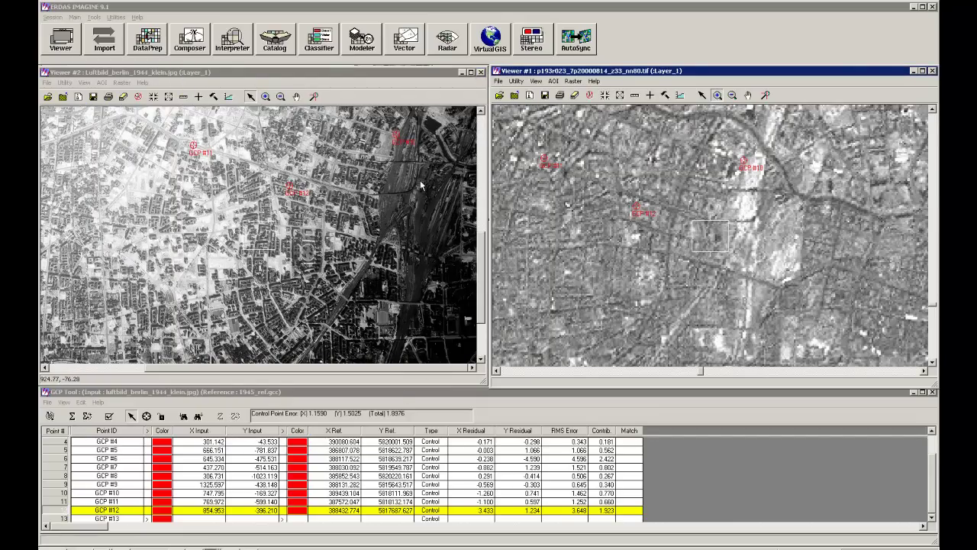
# Step: Zoom the 1944 photo out twice to show the whole image with all its GCPs
pyautogui.click(281, 96)
pyautogui.click(237, 152)
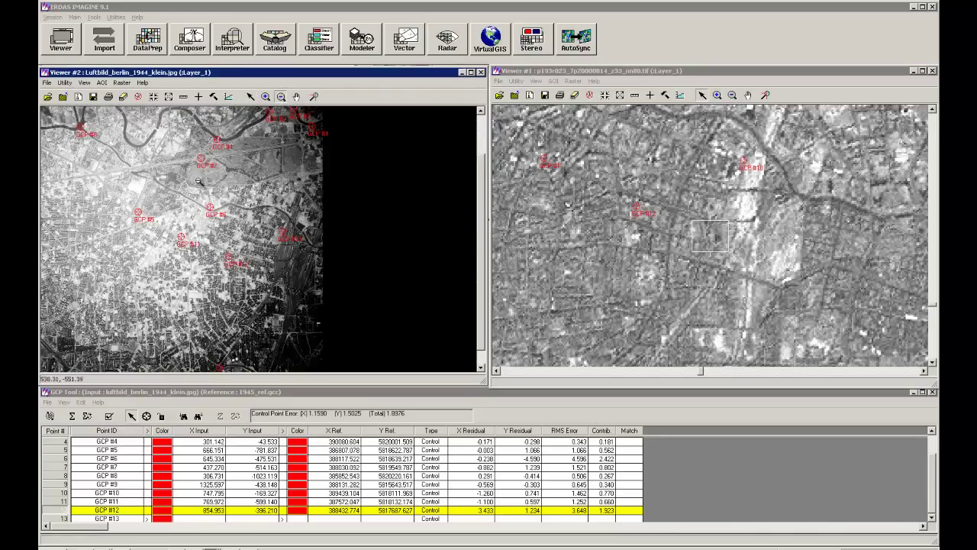
pyautogui.click(169, 165)
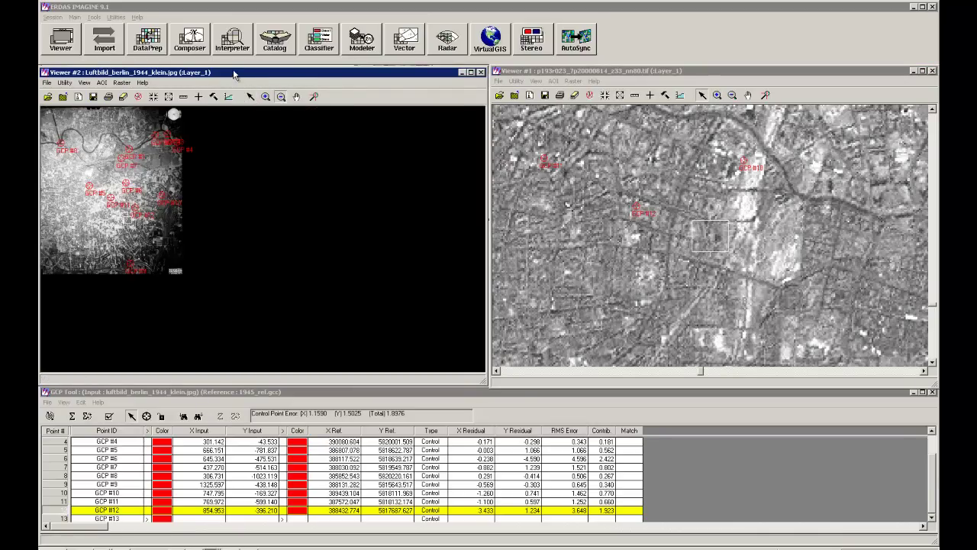
# Step: Open the Resample dialog from the Geo Correction Tools
pyautogui.hotkey('alt', 'Tab')
pyautogui.hotkey('alt', 'Tab')
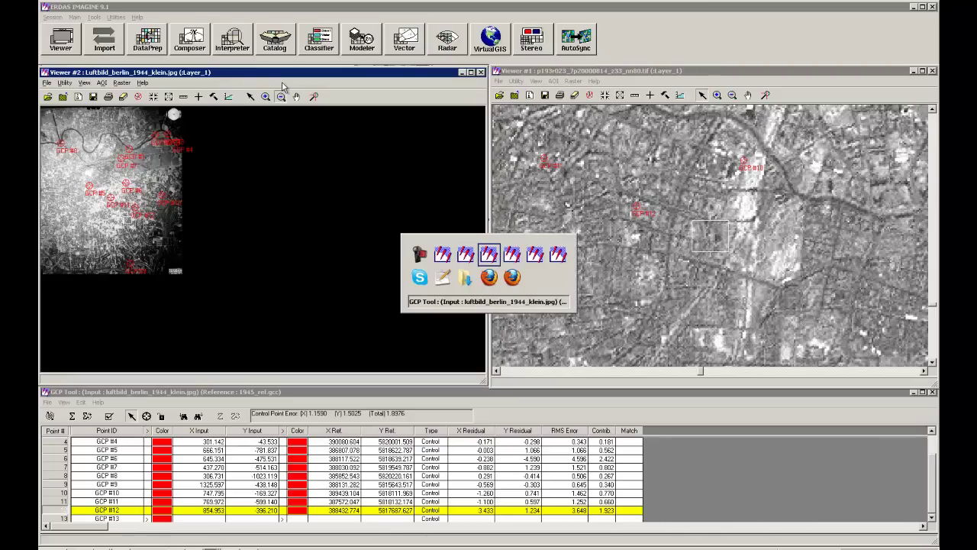
pyautogui.click(703, 71)
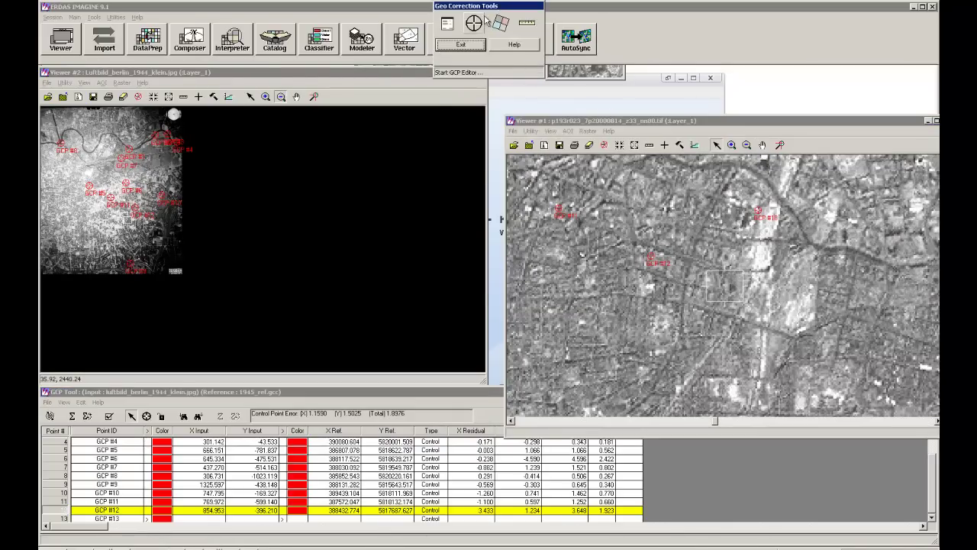
pyautogui.click(626, 127)
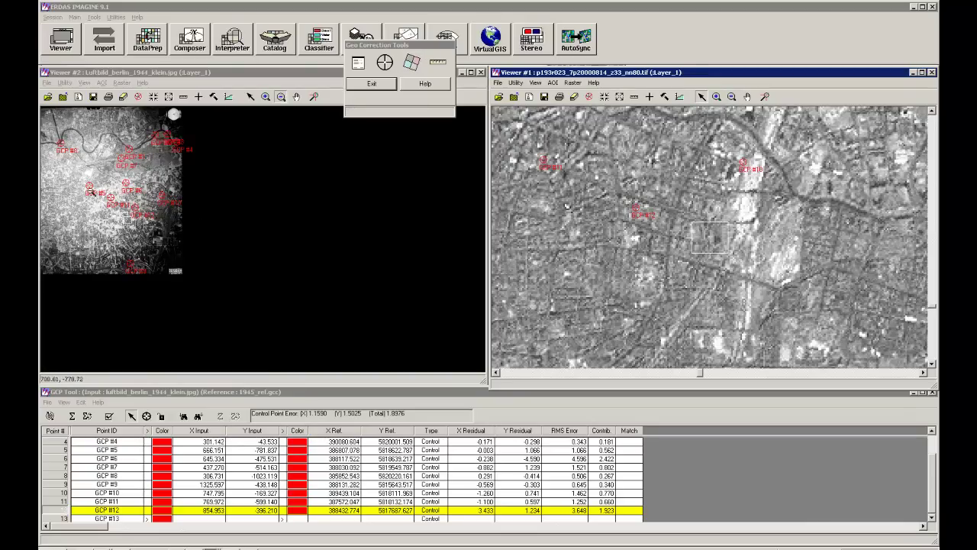
pyautogui.click(412, 61)
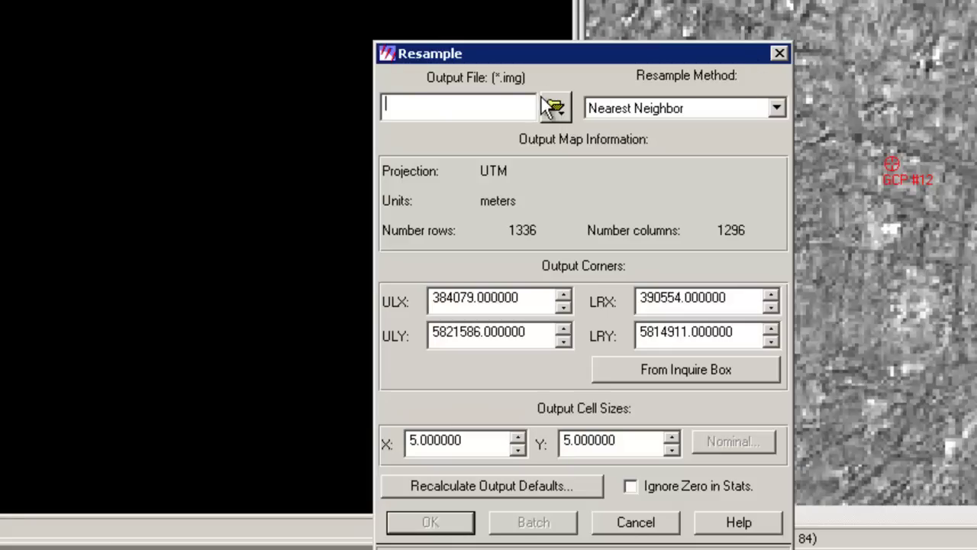
# Step: Set the output to aerial_war_1944.img, keep Nearest Neighbor at 5 m cells, and run the resample
pyautogui.click(557, 108)
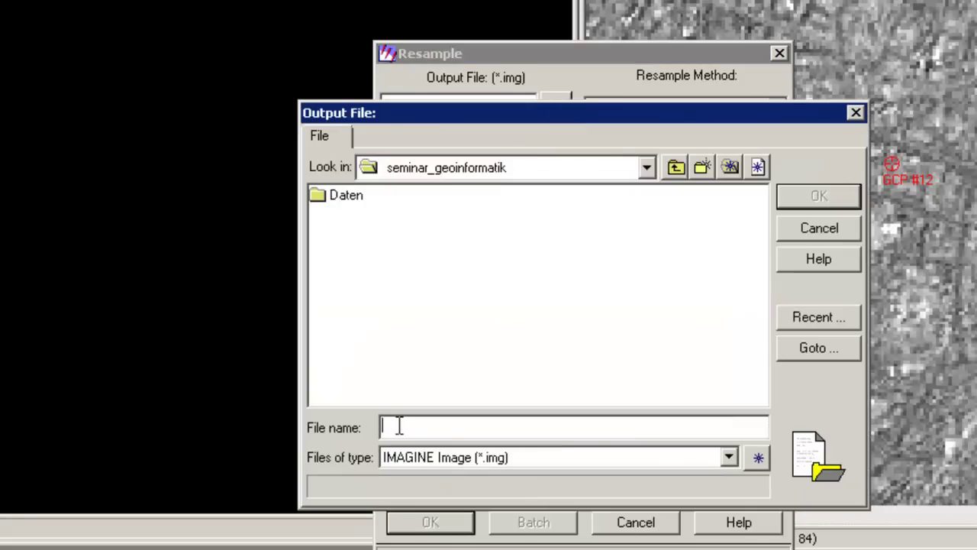
pyautogui.write('aerial_war_1944.img')
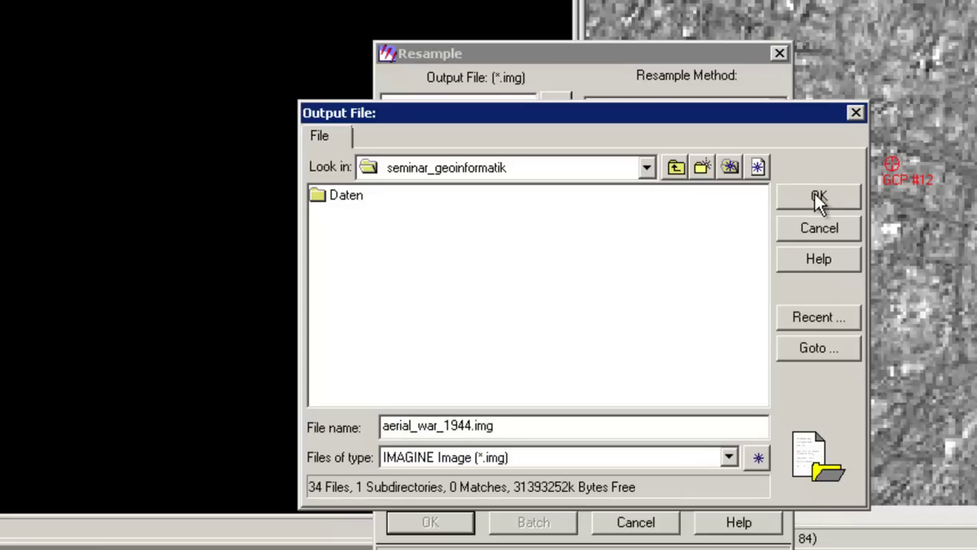
pyautogui.click(814, 192)
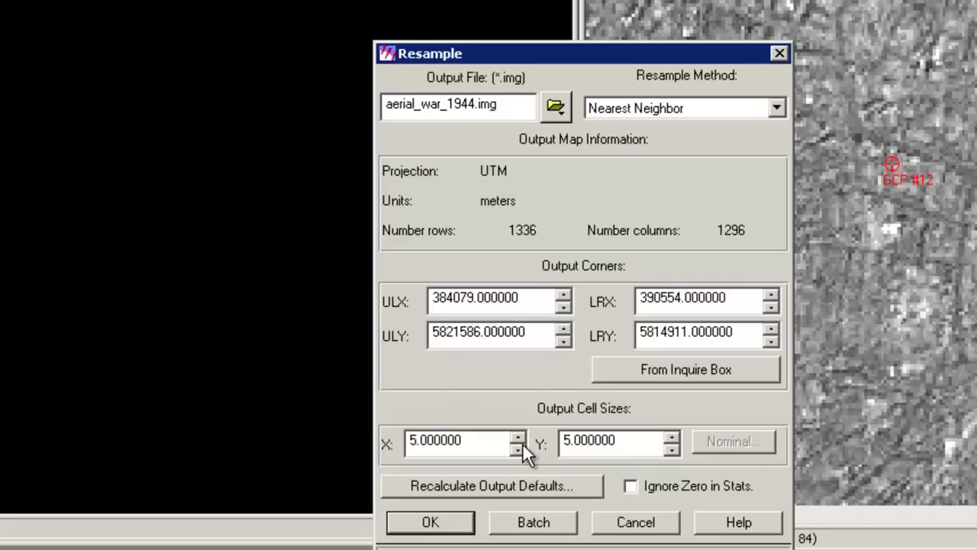
pyautogui.click(648, 109)
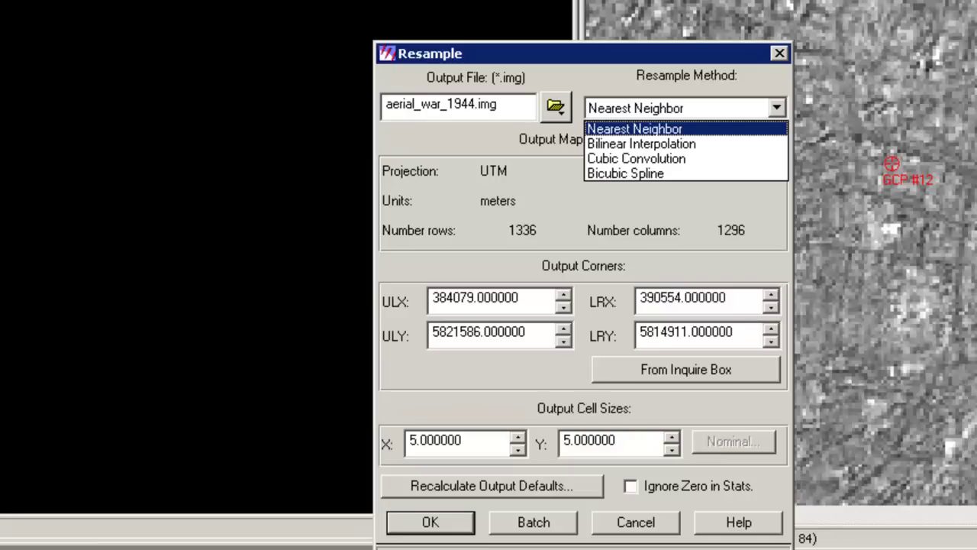
pyautogui.click(644, 129)
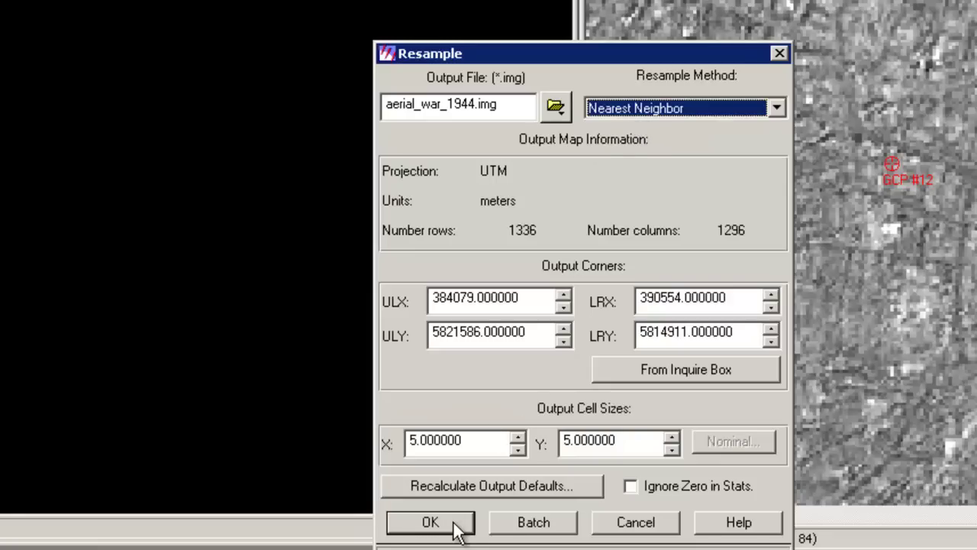
pyautogui.click(622, 108)
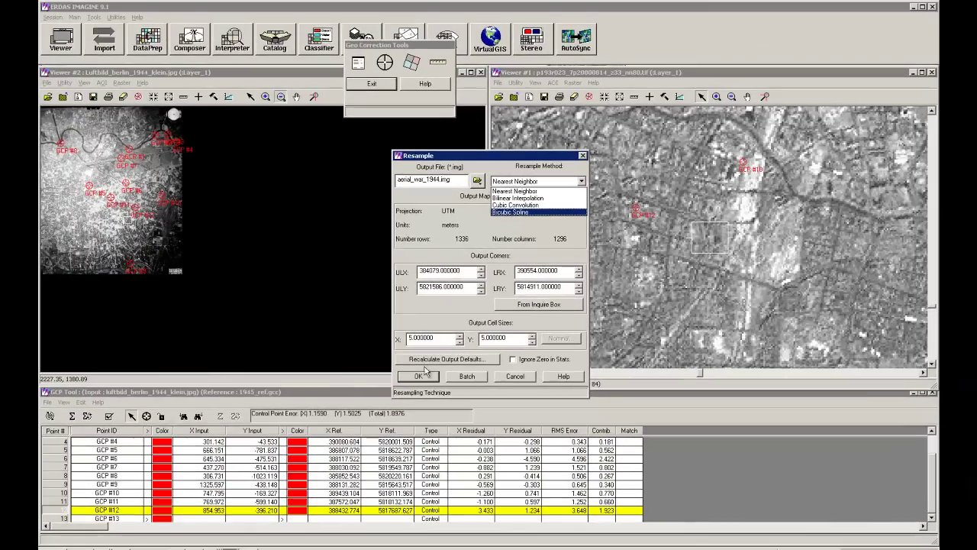
pyautogui.click(508, 222)
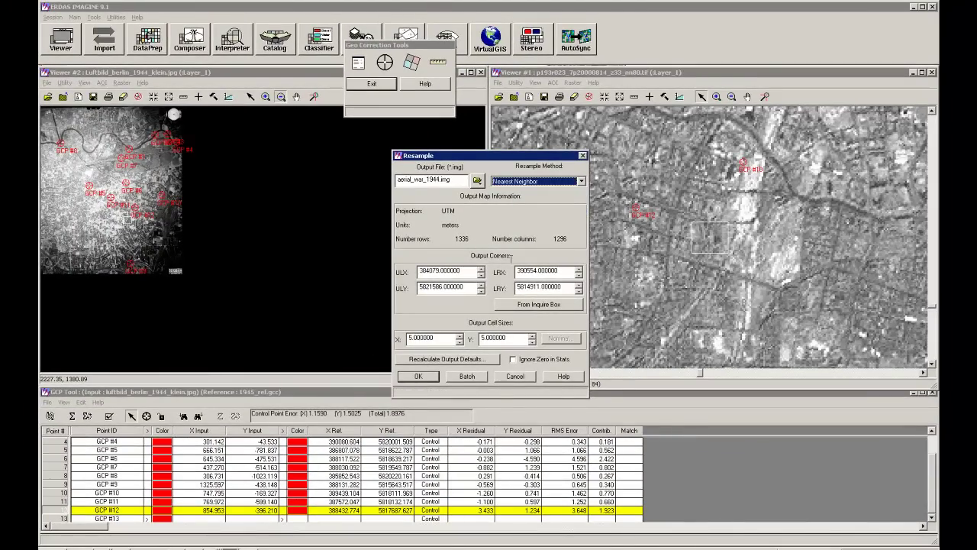
pyautogui.click(419, 375)
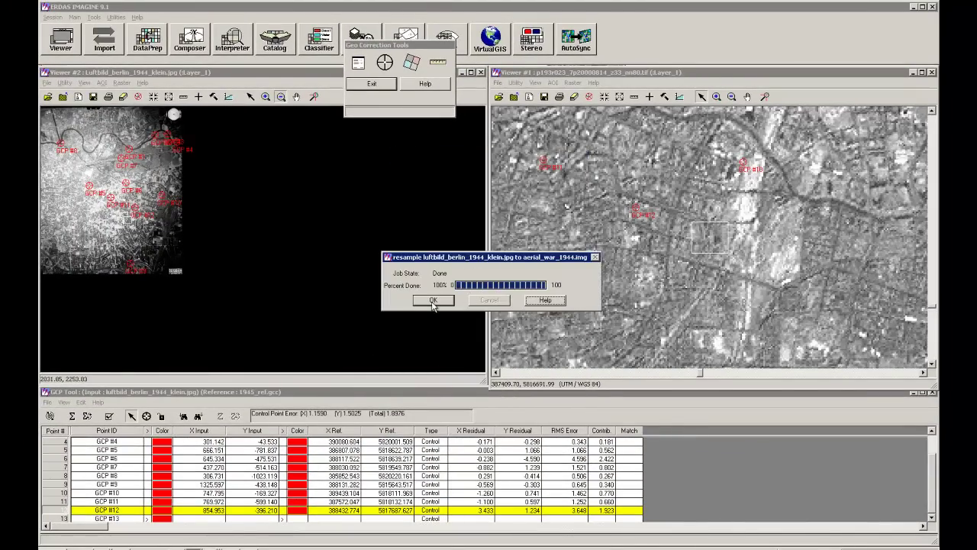
# Step: Exit geo-correction, saving the model as 1944_2000.gms but not the input or reference points
pyautogui.click(433, 301)
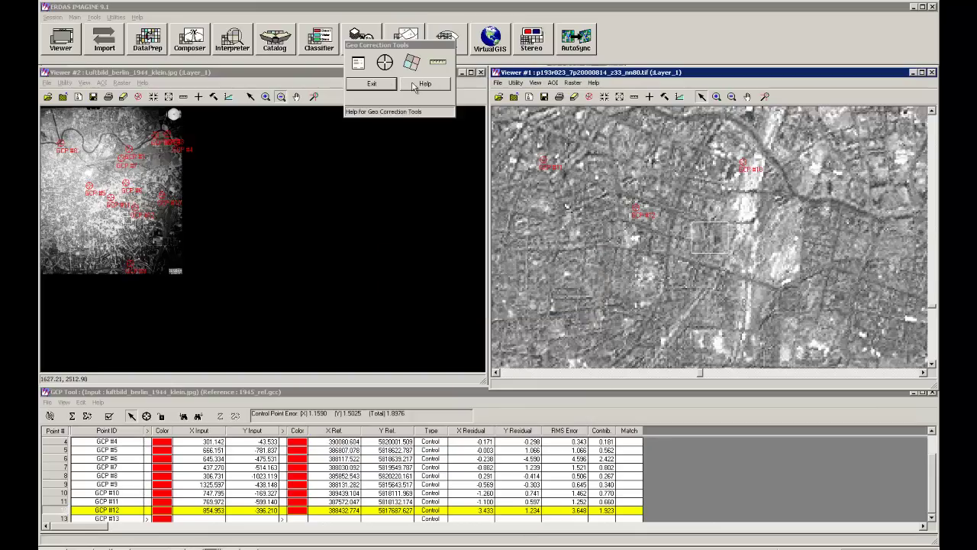
pyautogui.click(384, 84)
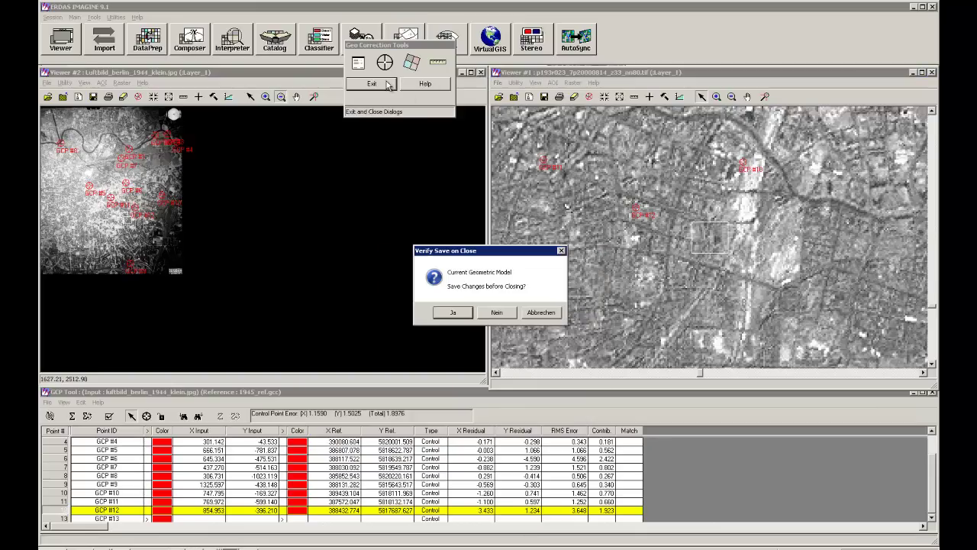
pyautogui.click(453, 312)
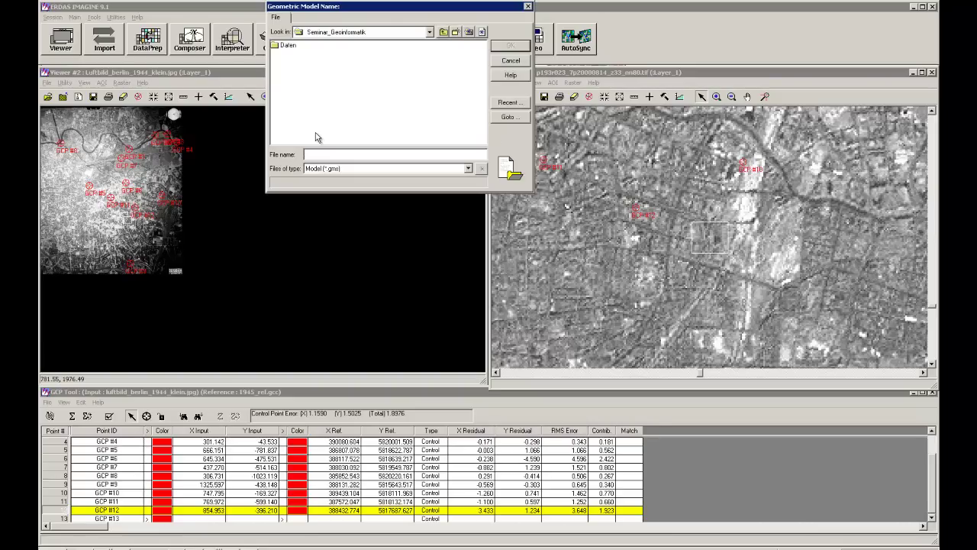
pyautogui.write('1944_2000.gms')
pyautogui.click(505, 49)
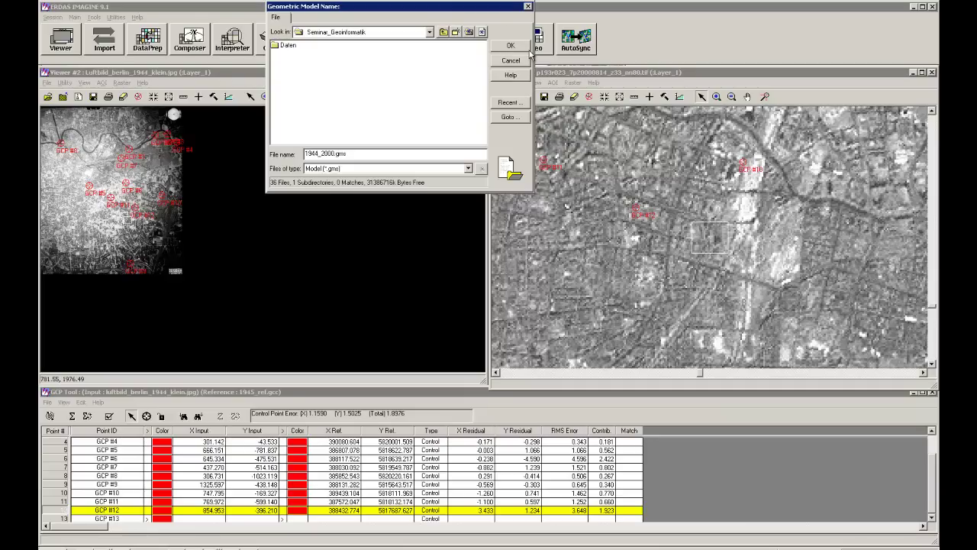
pyautogui.click(508, 46)
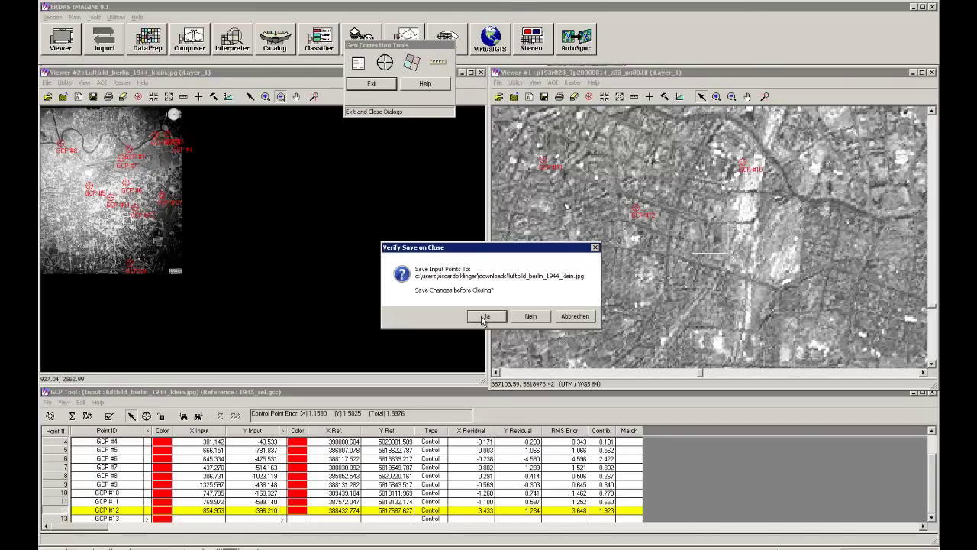
pyautogui.click(527, 318)
pyautogui.click(521, 324)
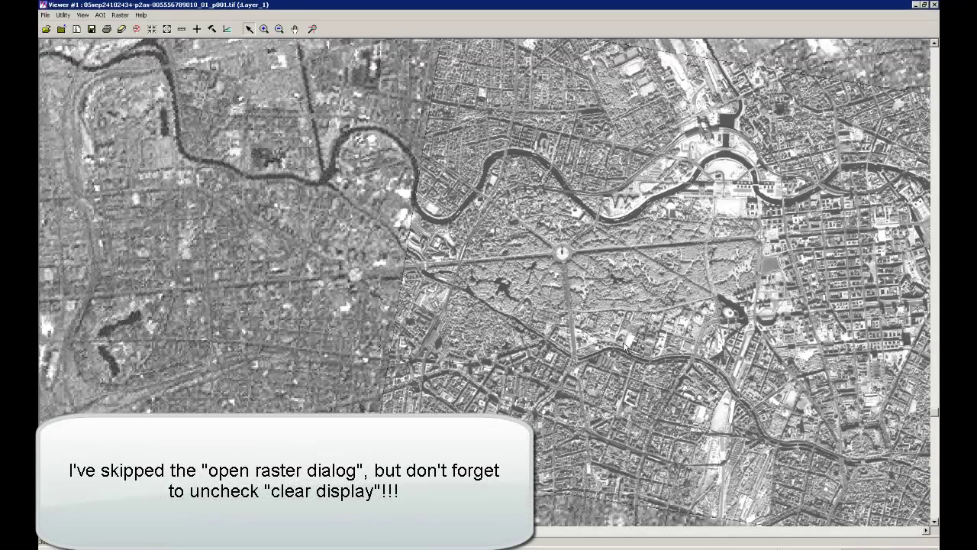
# Step: Pan the overlay to inspect the photo's fit along its seams and centre the city mosaic
pyautogui.click(295, 29)
pyautogui.moveTo(731, 216); pyautogui.dragTo(376, 216)
pyautogui.moveTo(531, 250); pyautogui.dragTo(466, 301)
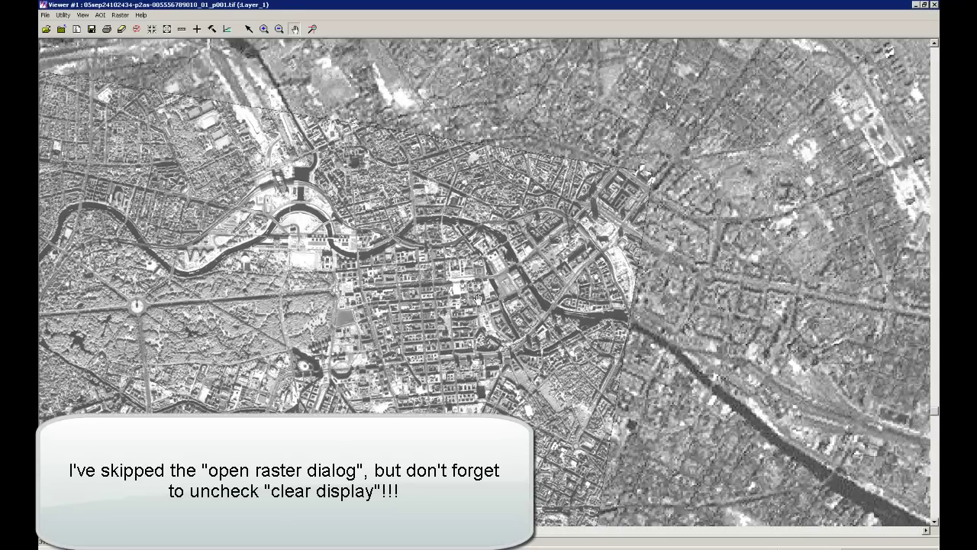
pyautogui.moveTo(600, 233); pyautogui.dragTo(698, 113)
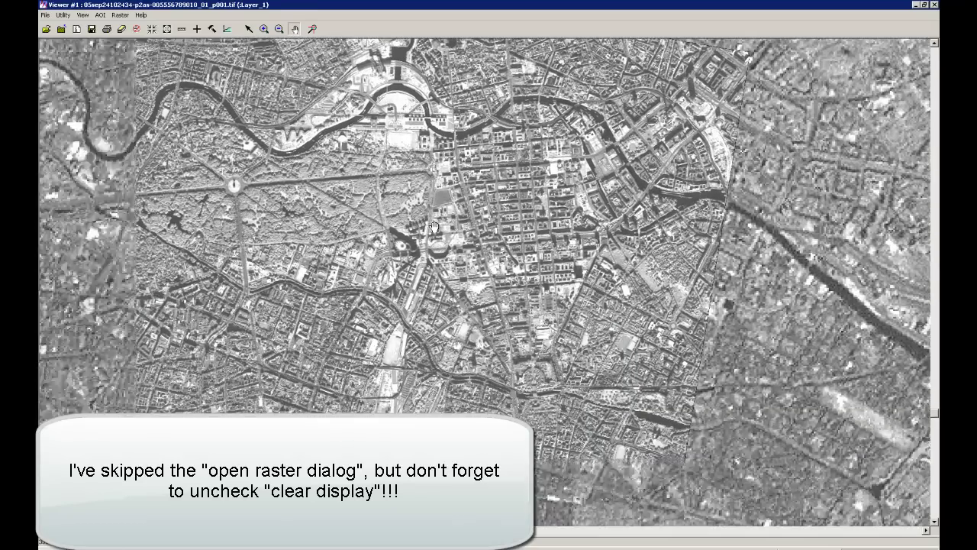
pyautogui.moveTo(433, 226); pyautogui.dragTo(421, 123)
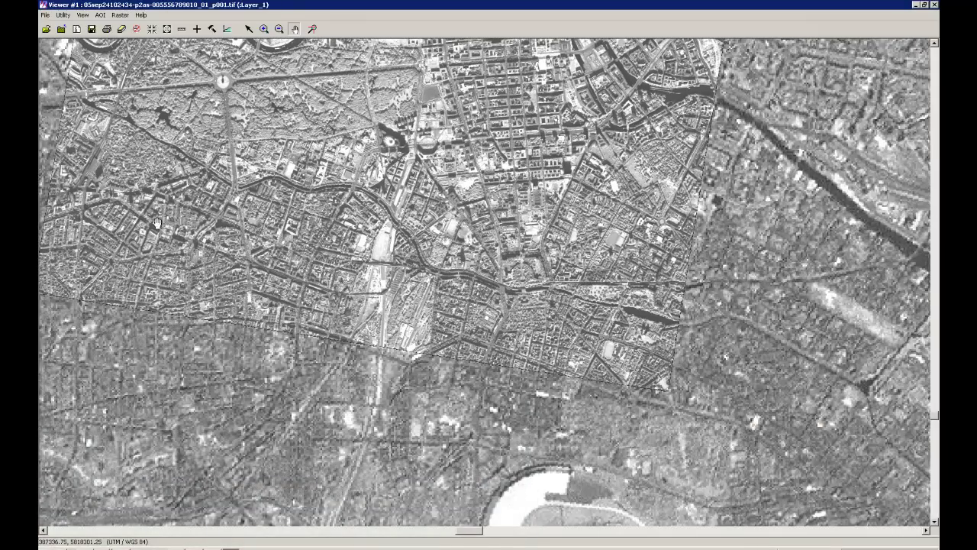
pyautogui.moveTo(158, 223); pyautogui.dragTo(306, 272)
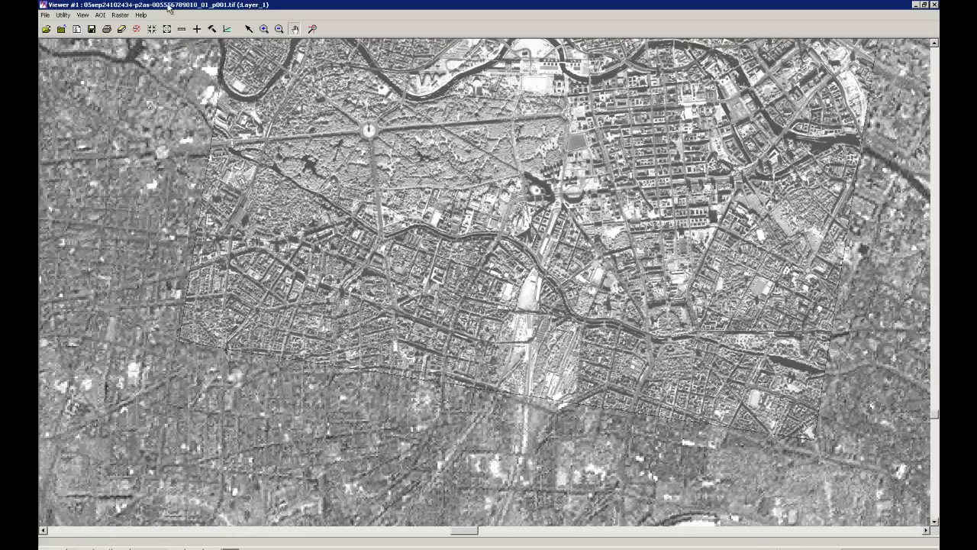
pyautogui.click(100, 15)
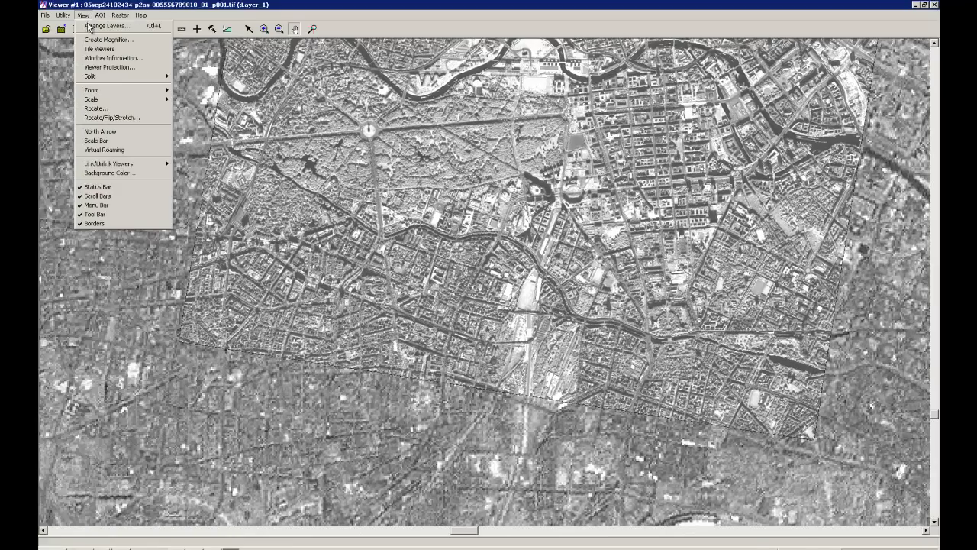
# Step: Move aerial_war_1944.img to the top of the layer order and pan to show the whole photo
pyautogui.click(99, 26)
pyautogui.moveTo(118, 67); pyautogui.dragTo(118, 27)
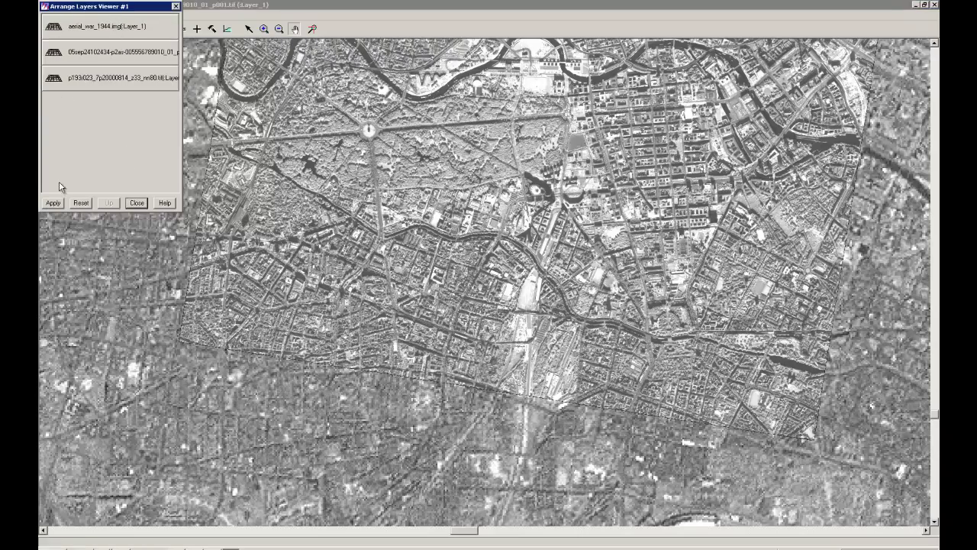
pyautogui.click(53, 203)
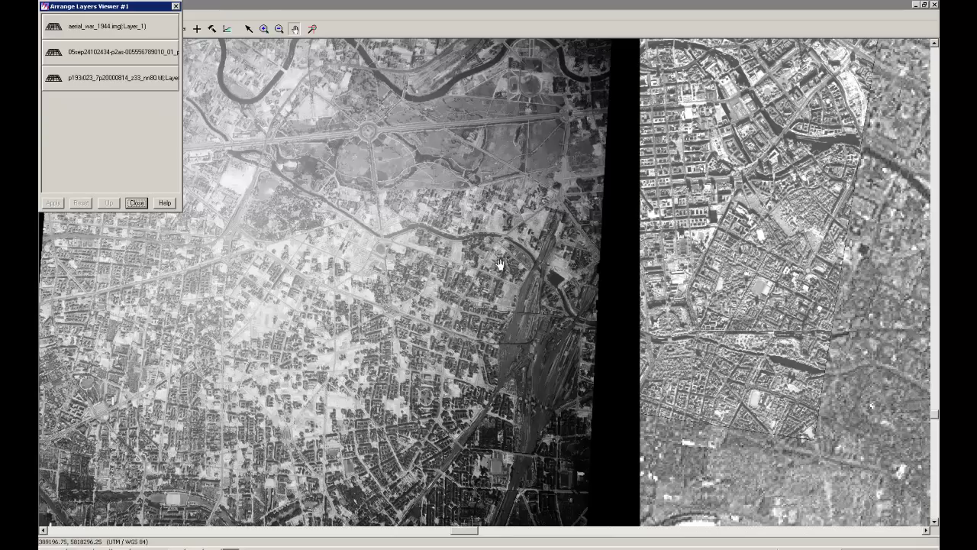
pyautogui.click(176, 8)
pyautogui.moveTo(203, 174); pyautogui.dragTo(302, 317)
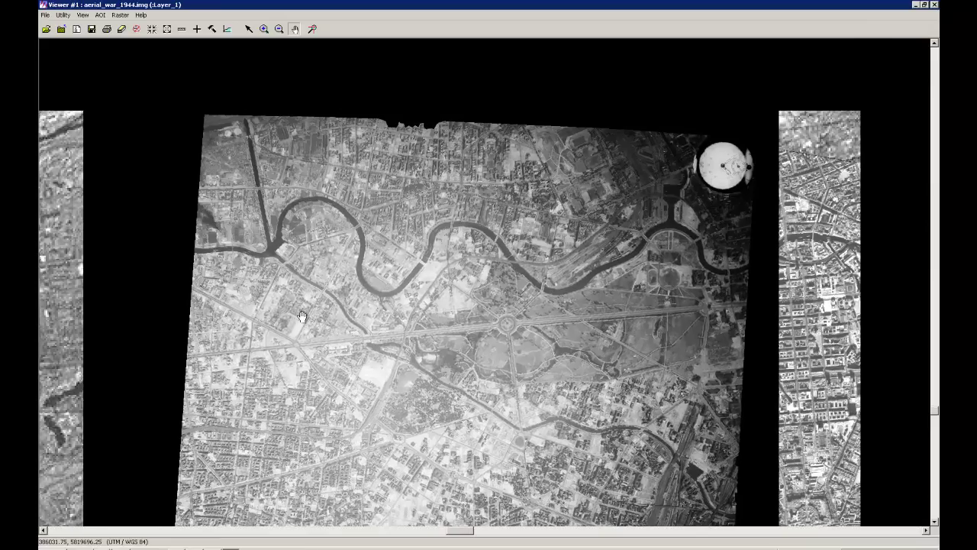
# Step: Make the 1944 photo's black border transparent, then pan the overlay toward the northern river area
pyautogui.click(113, 14)
pyautogui.click(153, 81)
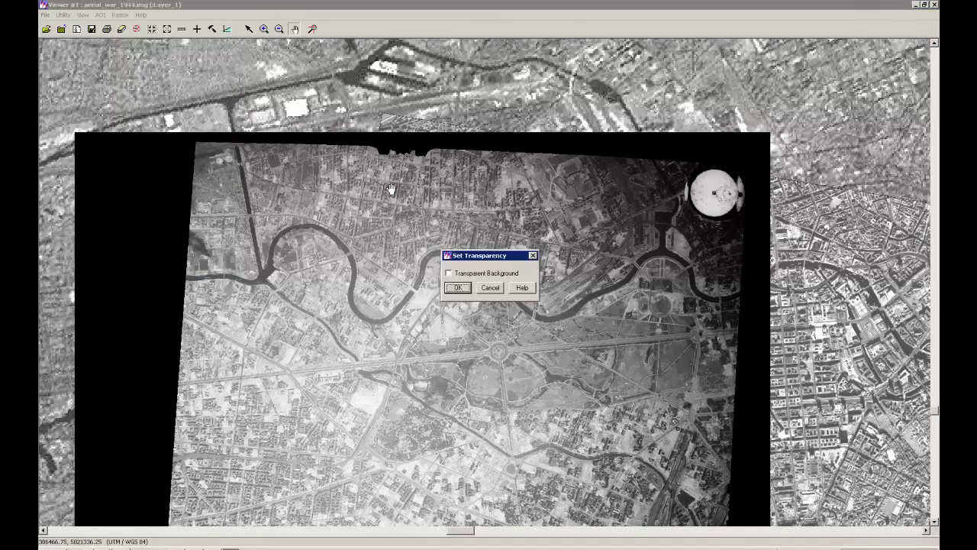
pyautogui.click(468, 273)
pyautogui.click(458, 288)
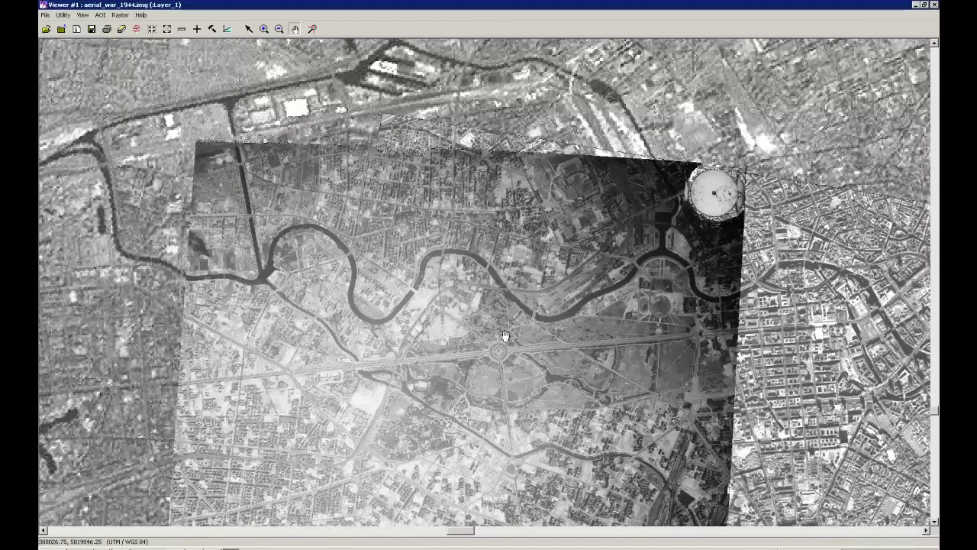
pyautogui.moveTo(504, 336); pyautogui.dragTo(390, 256)
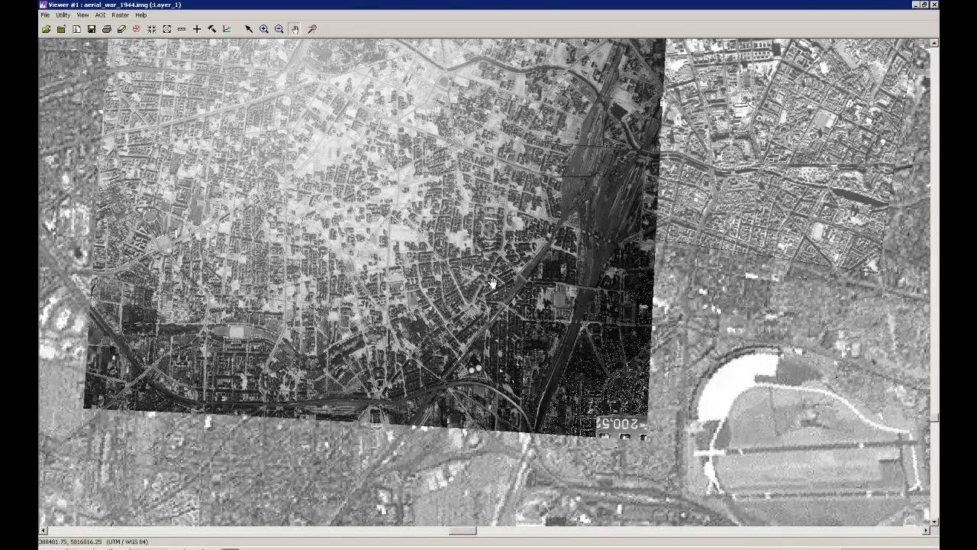
pyautogui.moveTo(485, 258); pyautogui.dragTo(541, 353)
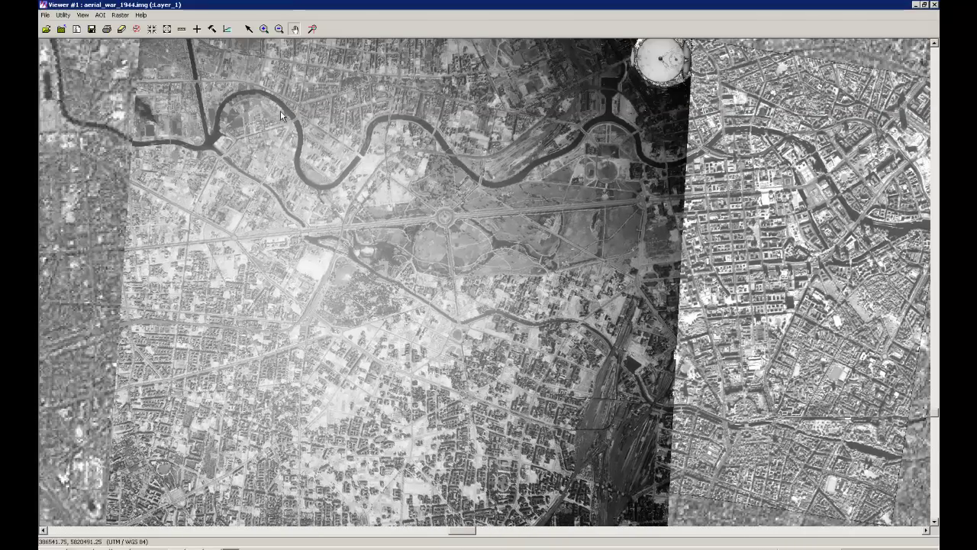
# Step: Fade between the 1944 photo and the modern imagery with the Blend/Fade tool
pyautogui.click(83, 14)
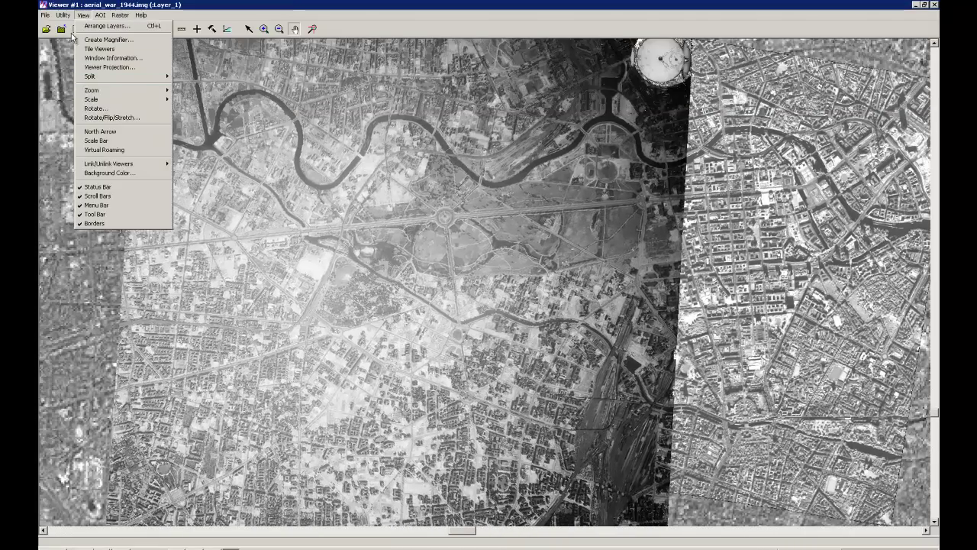
pyautogui.moveTo(63, 14)
pyautogui.click(76, 104)
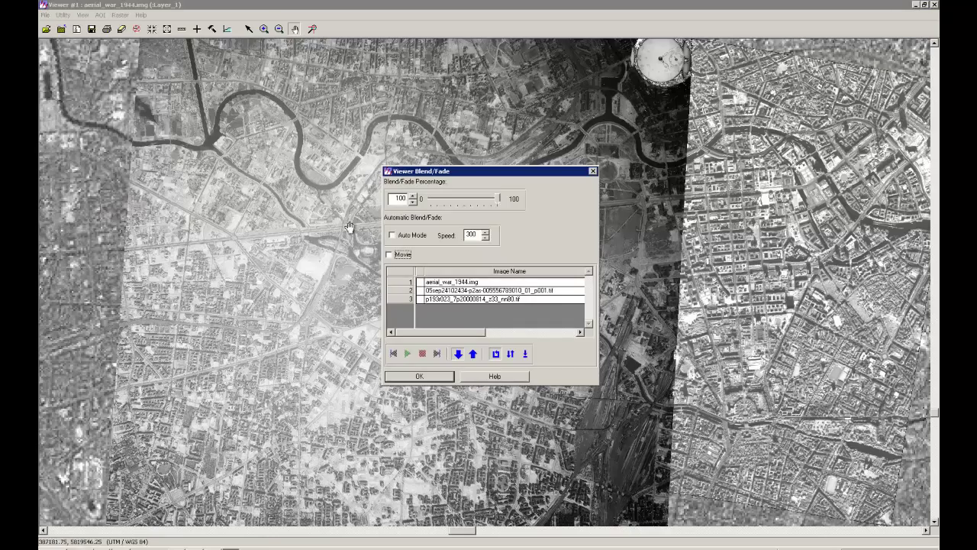
pyautogui.moveTo(498, 200)
pyautogui.mouseDown()
pyautogui.moveTo(458, 201)
pyautogui.moveTo(508, 205)
pyautogui.moveTo(414, 207)
pyautogui.moveTo(483, 205)
pyautogui.moveTo(419, 211)
pyautogui.moveTo(504, 214)
pyautogui.mouseUp()
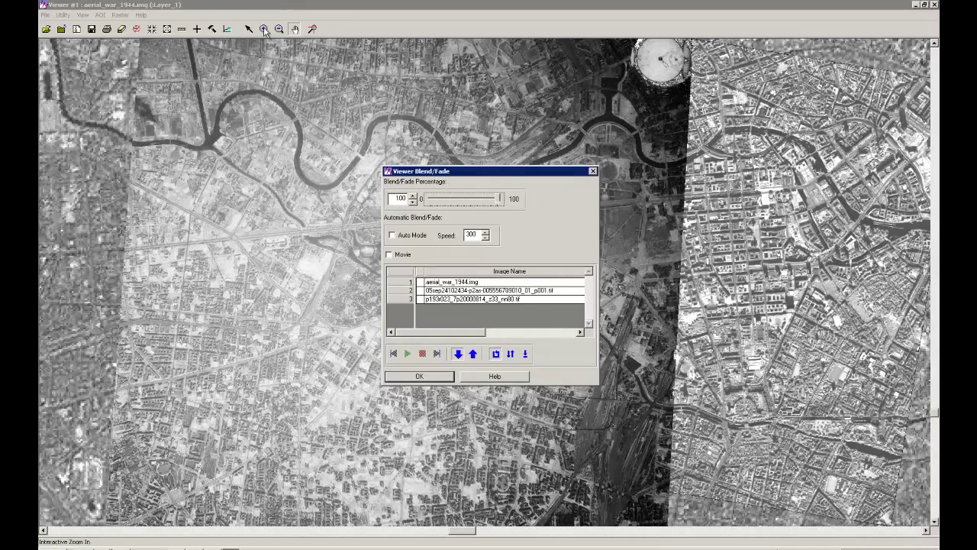
# Step: Zoom into the 1944 photo's western edge near the river
pyautogui.click(419, 376)
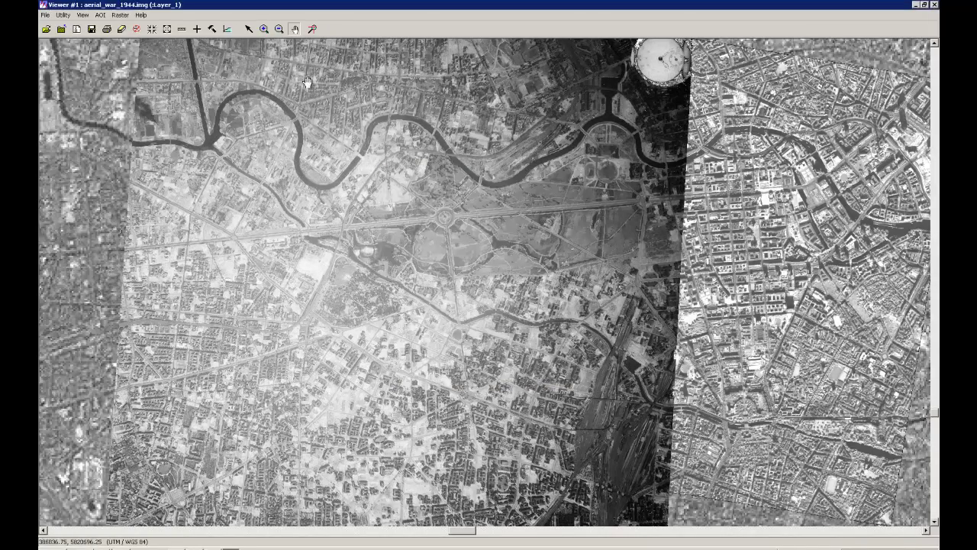
pyautogui.click(264, 28)
pyautogui.moveTo(130, 135); pyautogui.dragTo(245, 282)
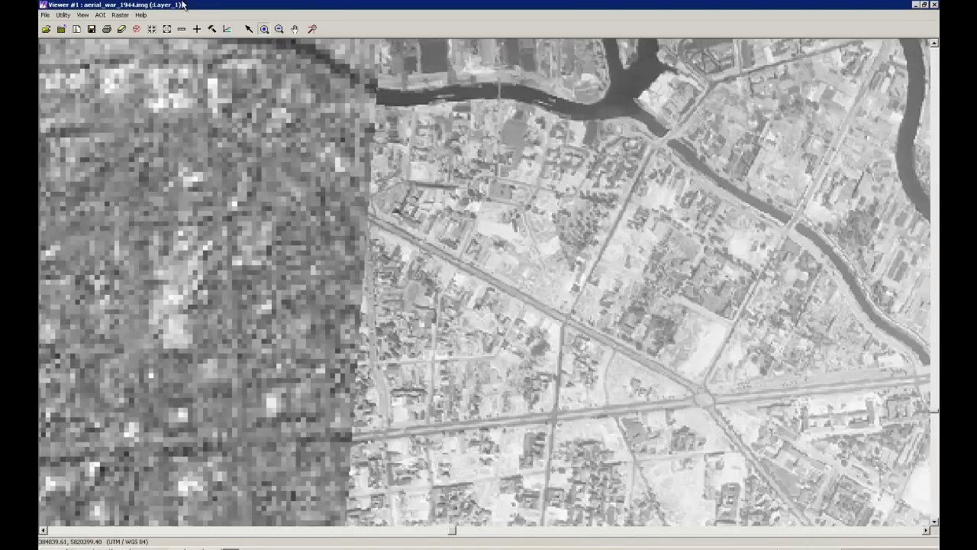
# Step: Blend the 1944 photo down to 37 percent over the modern image
pyautogui.click(120, 14)
pyautogui.moveTo(62, 19)
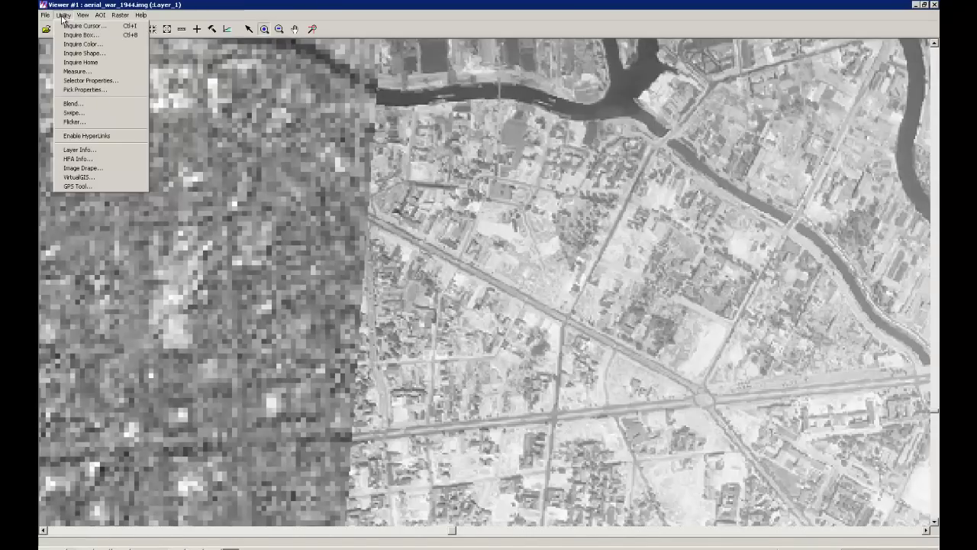
pyautogui.click(72, 103)
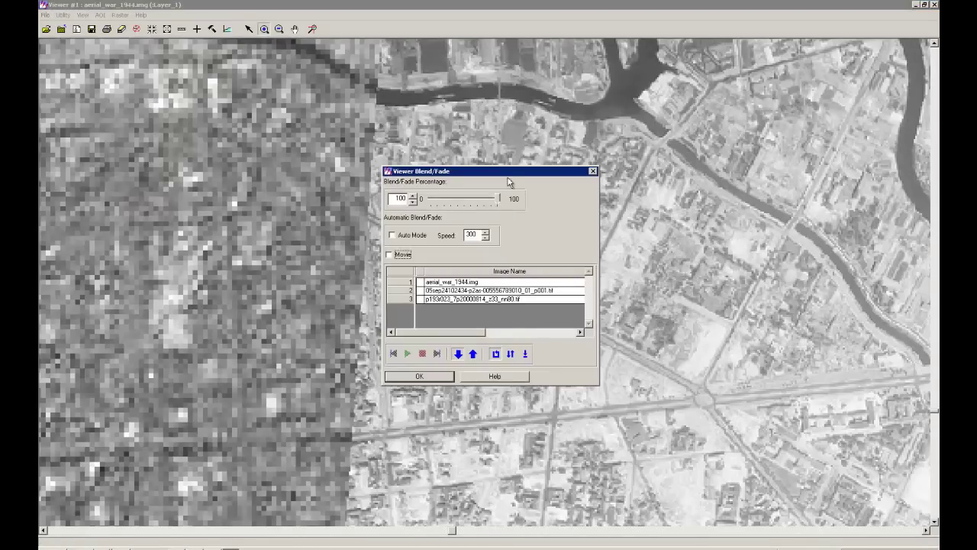
pyautogui.moveTo(458, 171); pyautogui.dragTo(151, 215)
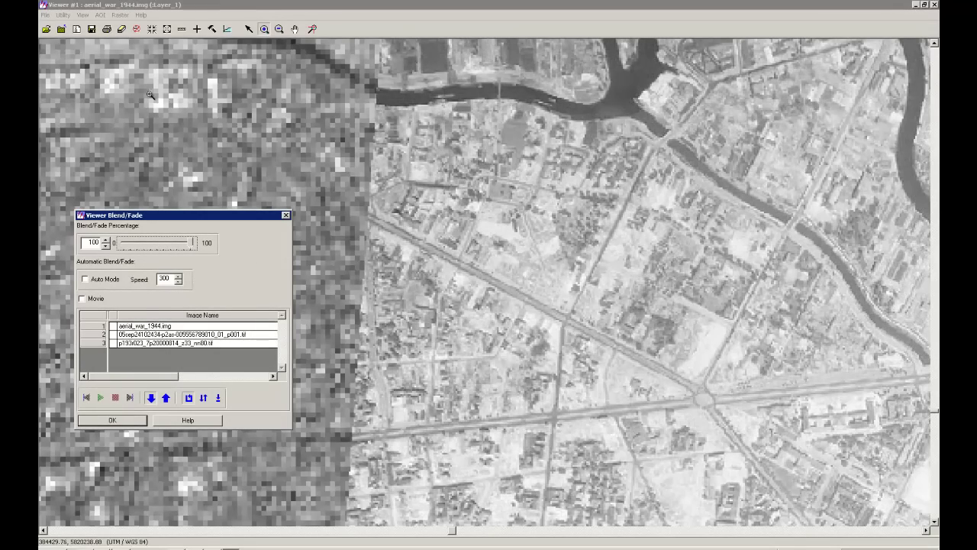
# Step: Pan the view to centre the roundabout and canal
pyautogui.click(285, 214)
pyautogui.click(294, 29)
pyautogui.moveTo(336, 129); pyautogui.dragTo(384, 149)
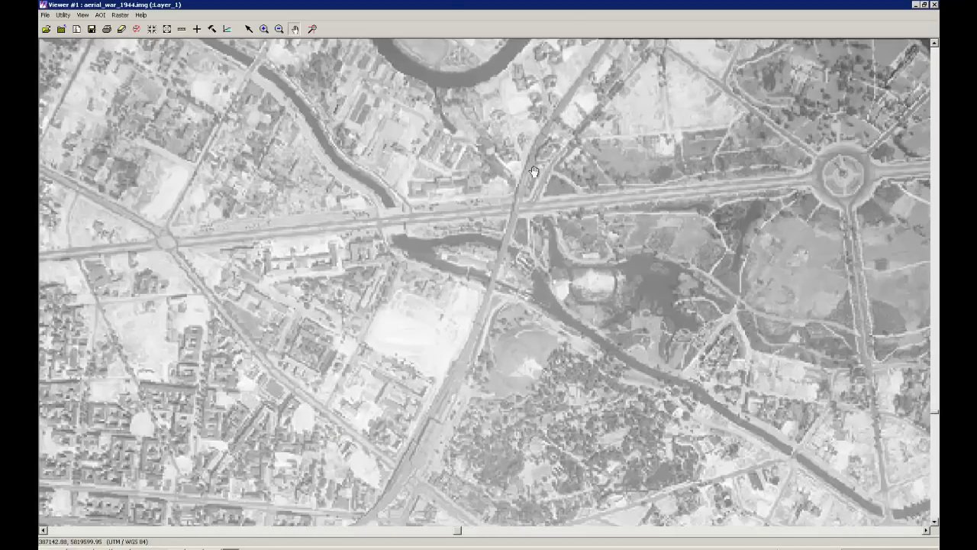
pyautogui.moveTo(542, 163); pyautogui.dragTo(419, 173)
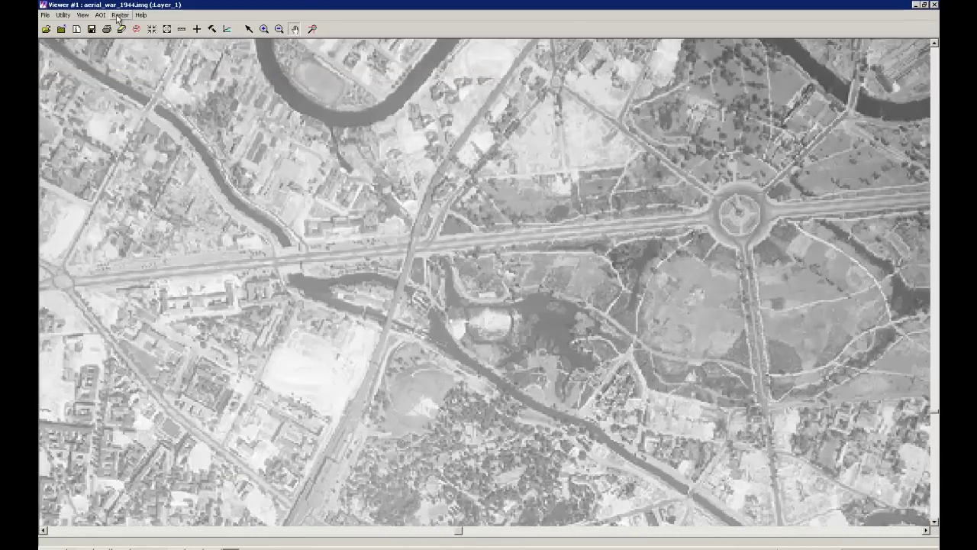
# Step: Fade the 1944 photo to 85 percent, back to 100, then 69 around the roundabout
pyautogui.click(120, 14)
pyautogui.moveTo(63, 14)
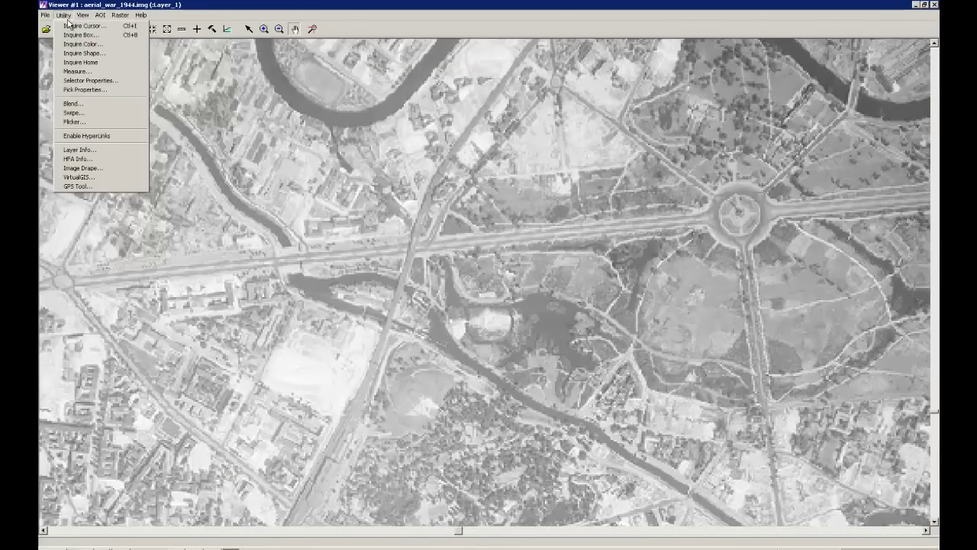
pyautogui.click(96, 103)
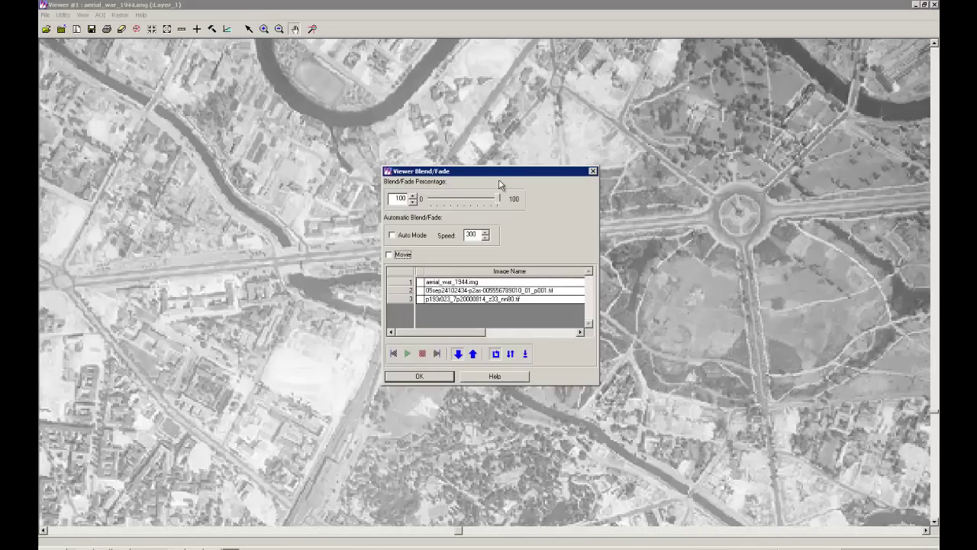
pyautogui.moveTo(452, 173); pyautogui.dragTo(203, 292)
pyautogui.moveTo(248, 317)
pyautogui.mouseDown()
pyautogui.moveTo(182, 320)
pyautogui.moveTo(256, 319)
pyautogui.mouseUp()
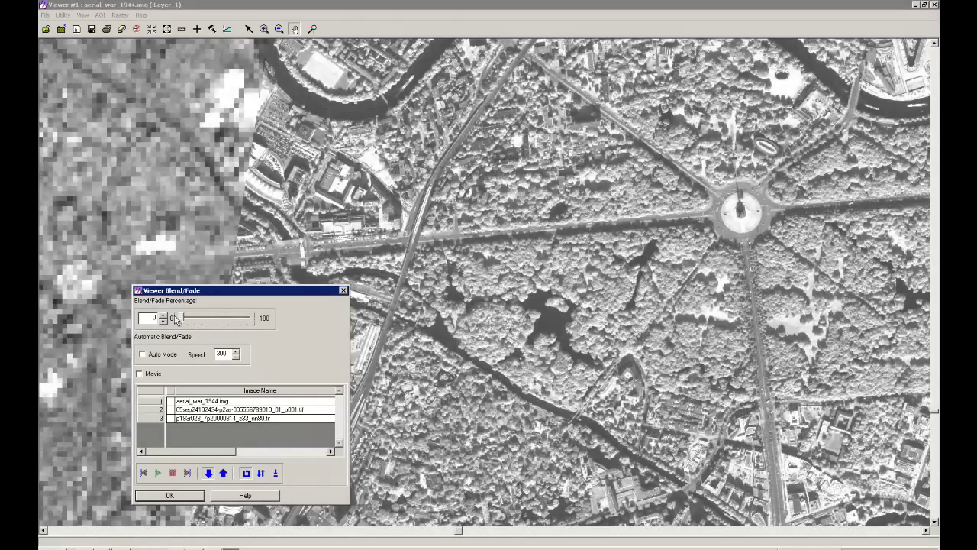
pyautogui.moveTo(176, 319); pyautogui.dragTo(317, 319)
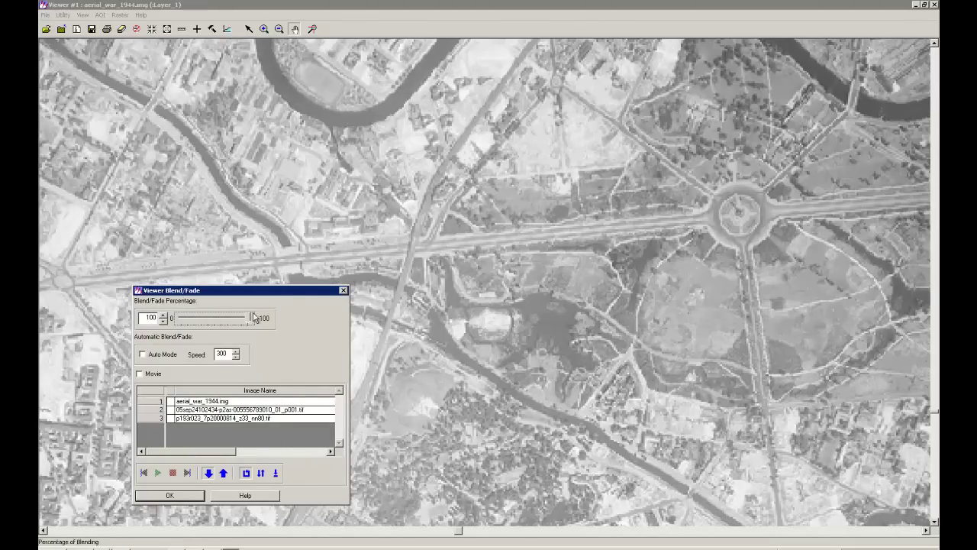
pyautogui.moveTo(247, 320); pyautogui.dragTo(304, 344)
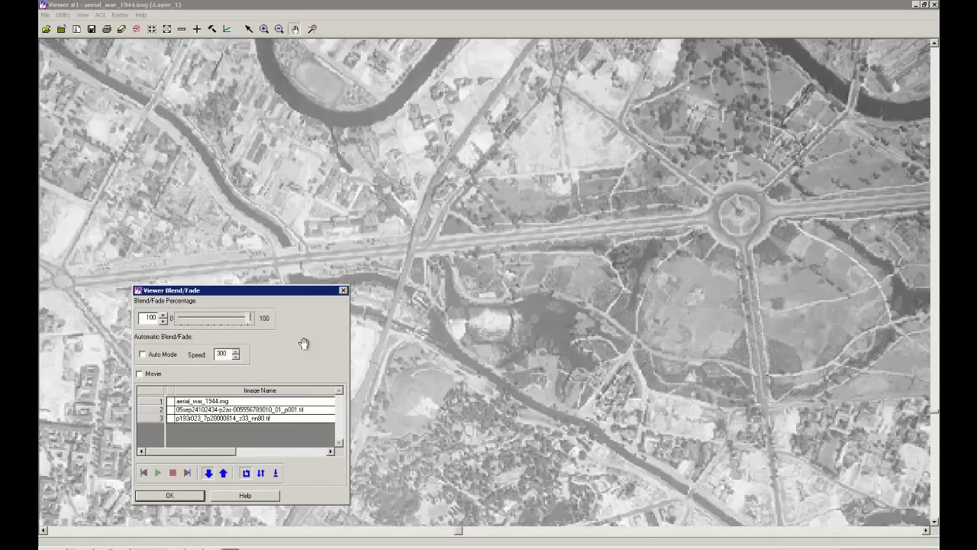
# Step: Pan the view to the park and stadium east of the roundabout
pyautogui.click(343, 290)
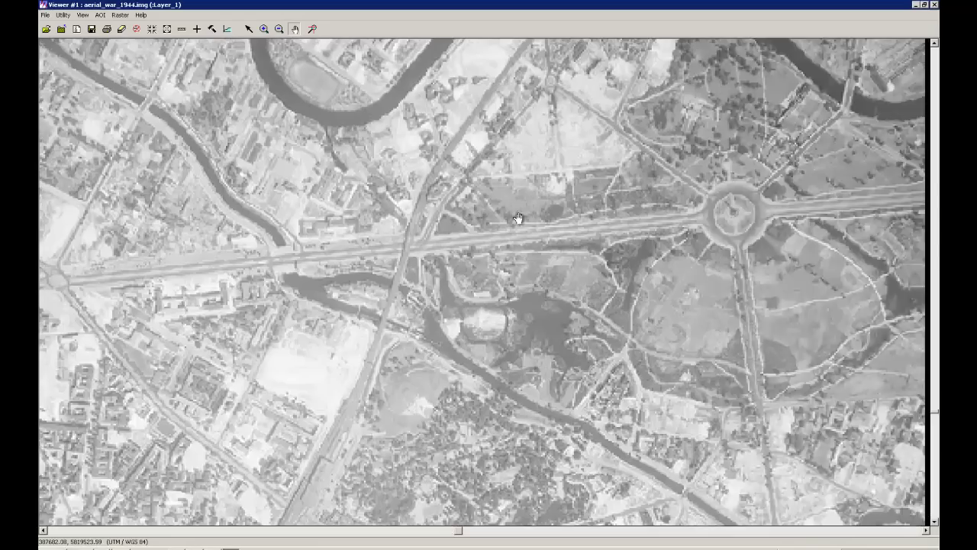
pyautogui.moveTo(828, 228); pyautogui.dragTo(238, 307)
pyautogui.moveTo(497, 218); pyautogui.dragTo(218, 280)
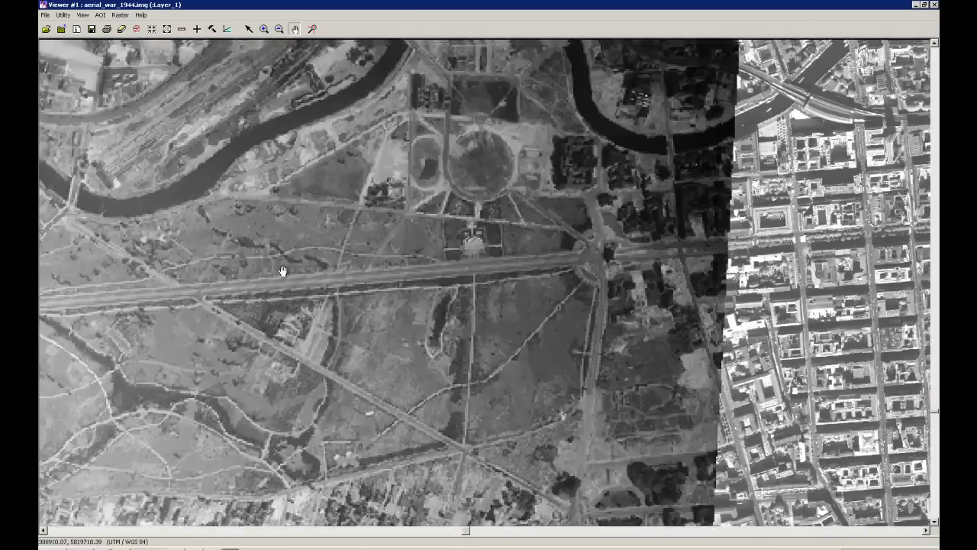
pyautogui.moveTo(264, 254); pyautogui.dragTo(403, 115)
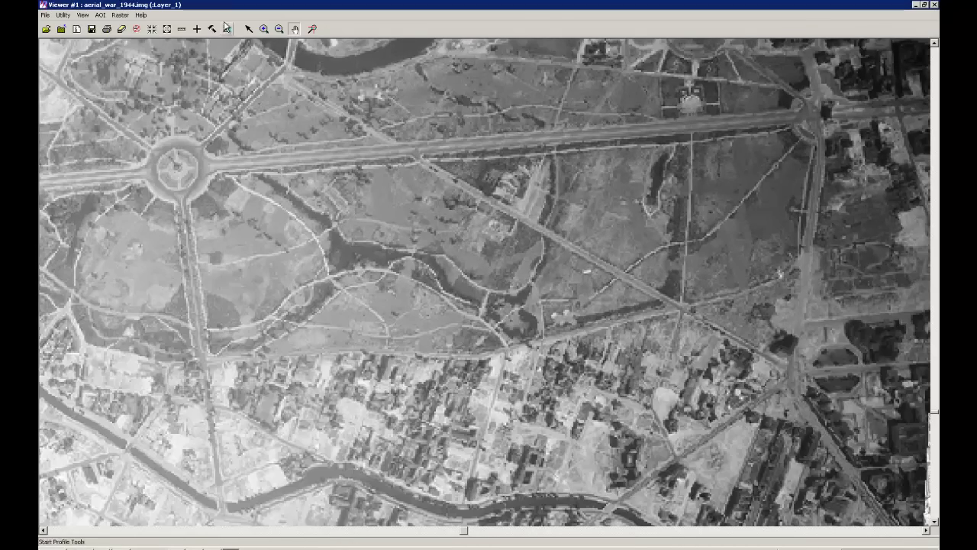
# Step: Fade briefly between the 1944 photo and modern imagery over the park
pyautogui.click(82, 15)
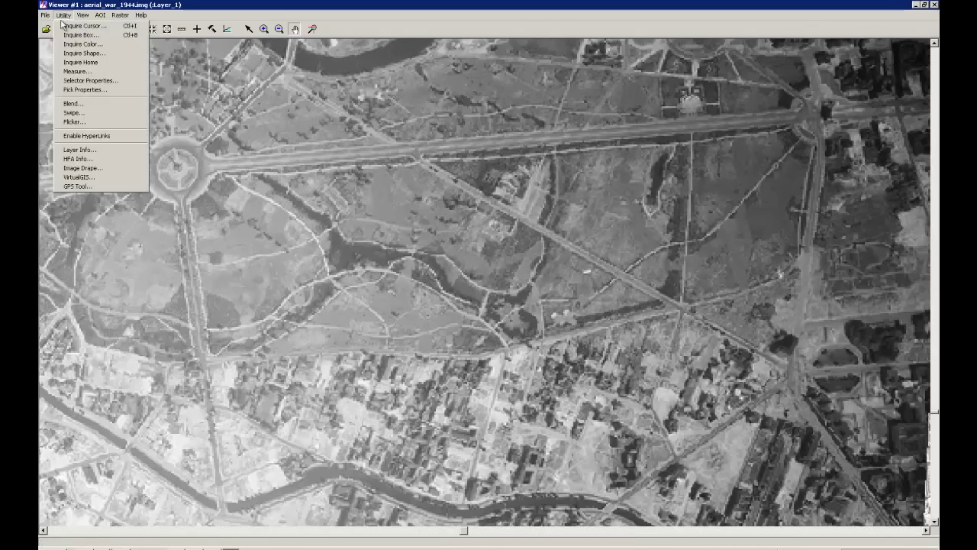
pyautogui.click(84, 103)
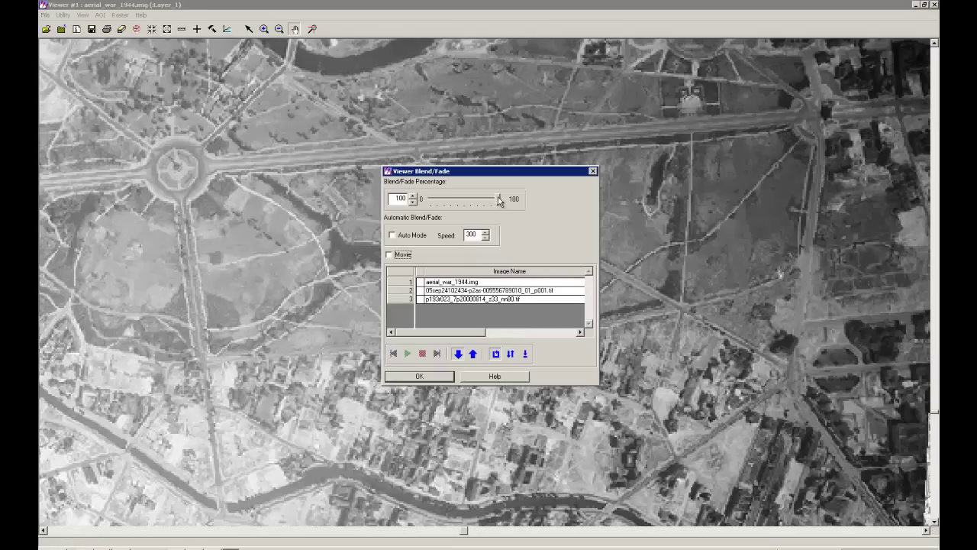
pyautogui.moveTo(500, 201); pyautogui.dragTo(501, 231)
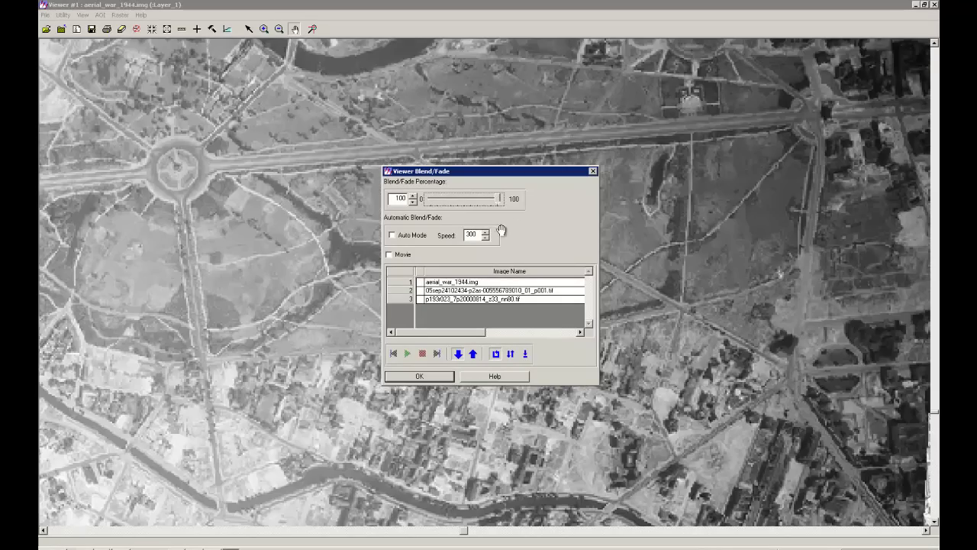